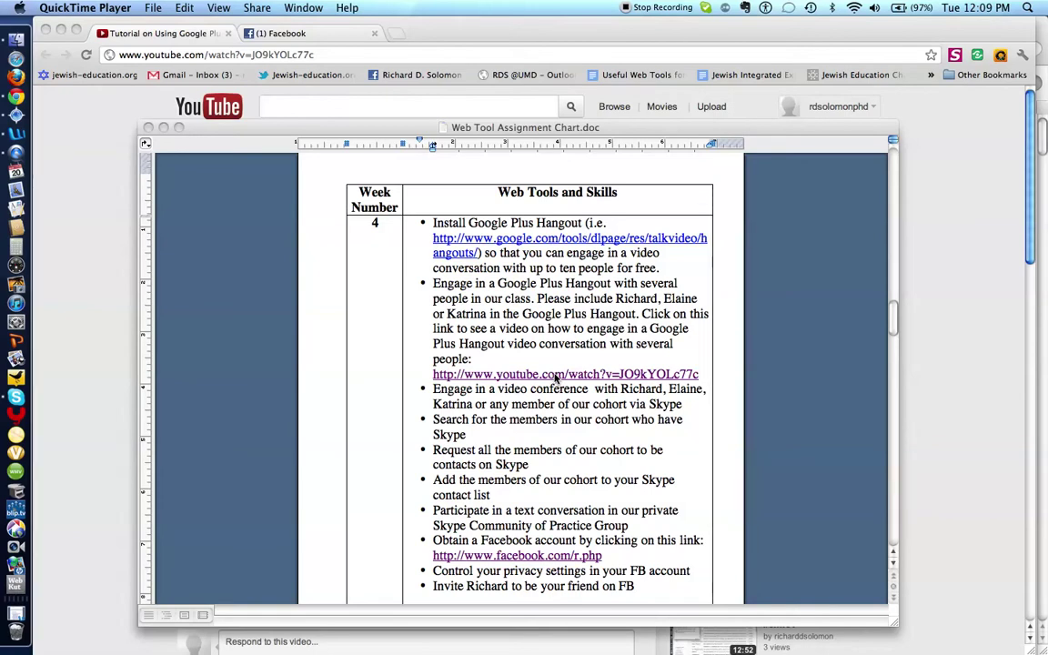
- Bring Web Tool Assignment Chart.doc forward in Word, showing the Week 4 tasks table
click(555, 379)
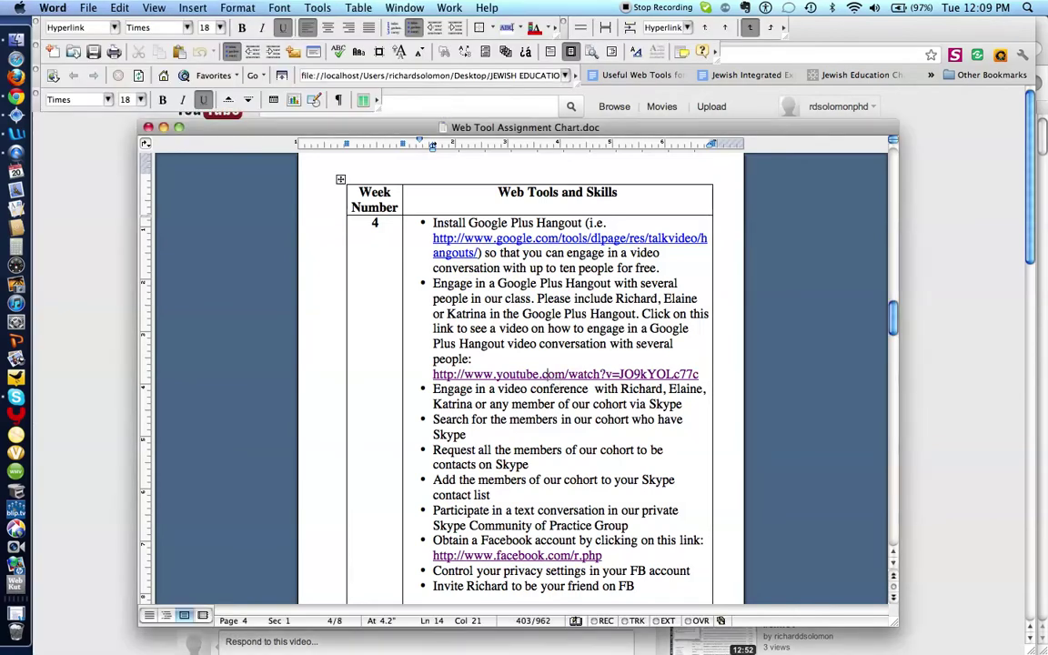
- Switch to Chrome's YouTube page for 'Tutorial on Using Google Plus Hangout.mov'
click(17, 99)
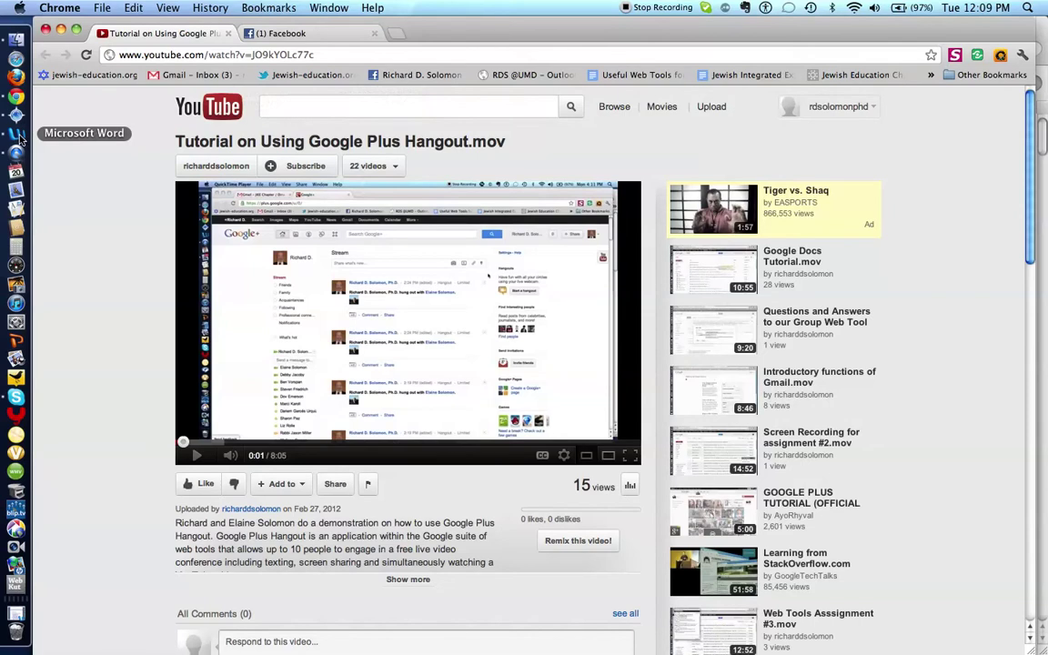
- Review page 3's Skype contact instructions in the chart, then return to the Week 4 table
click(16, 134)
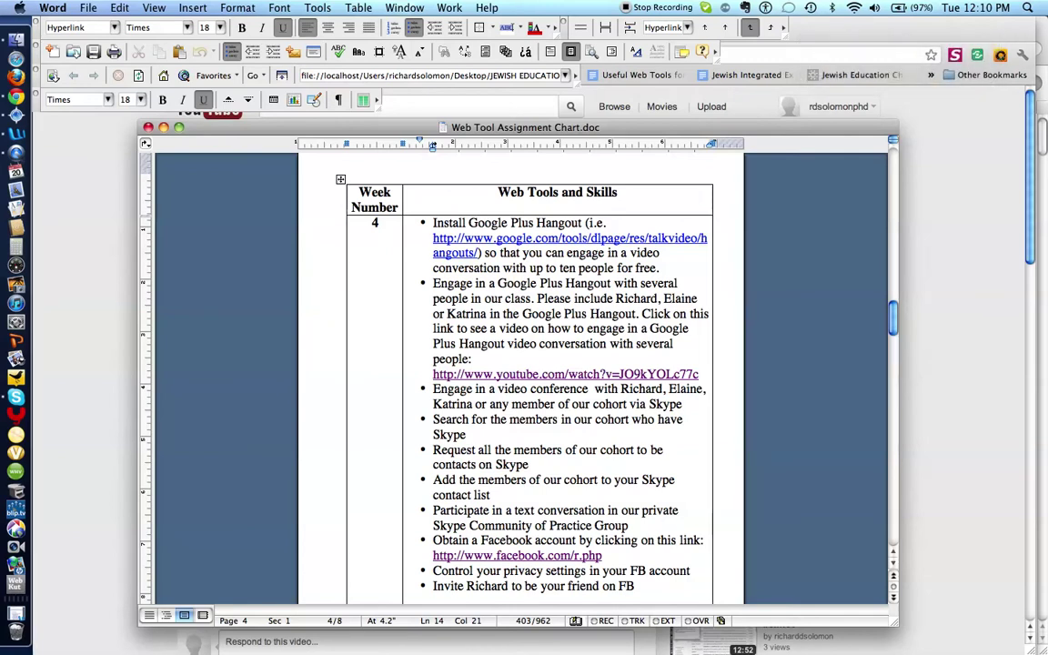
scroll(544, 373, up, 10)
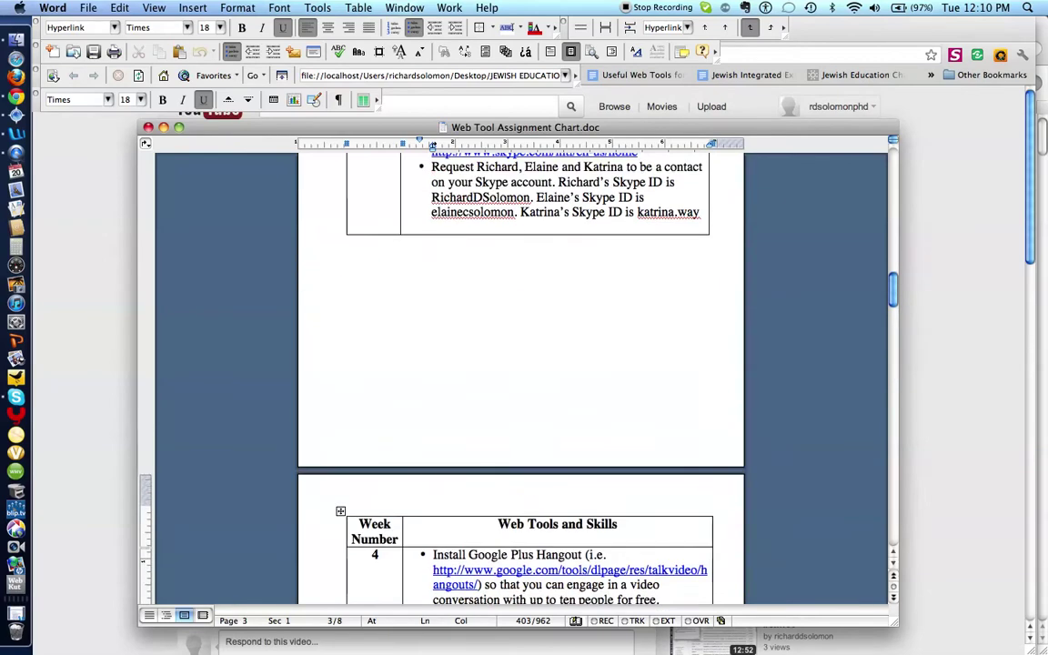
scroll(565, 448, down, 5)
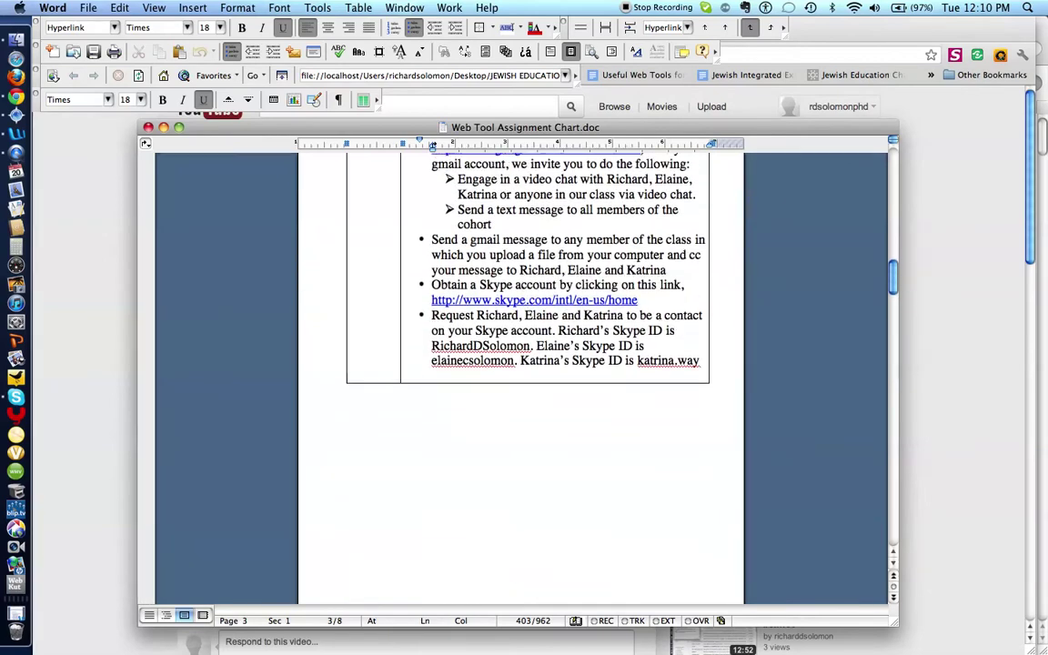
scroll(565, 448, down, 7)
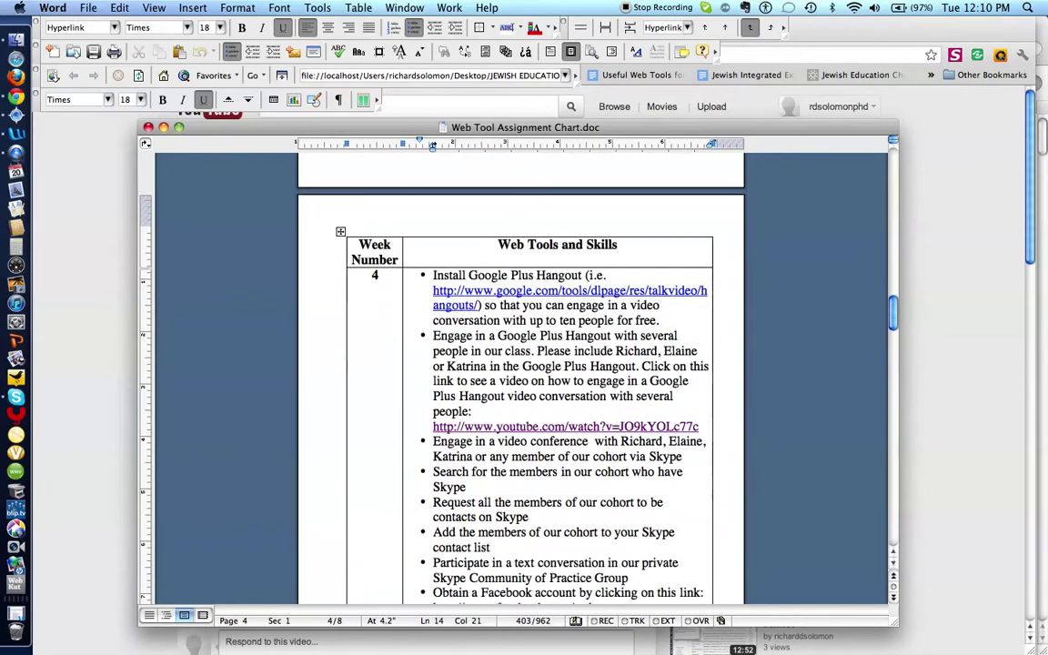
- Search Skype contacts for the cohort member by typing part of her first name
click(16, 395)
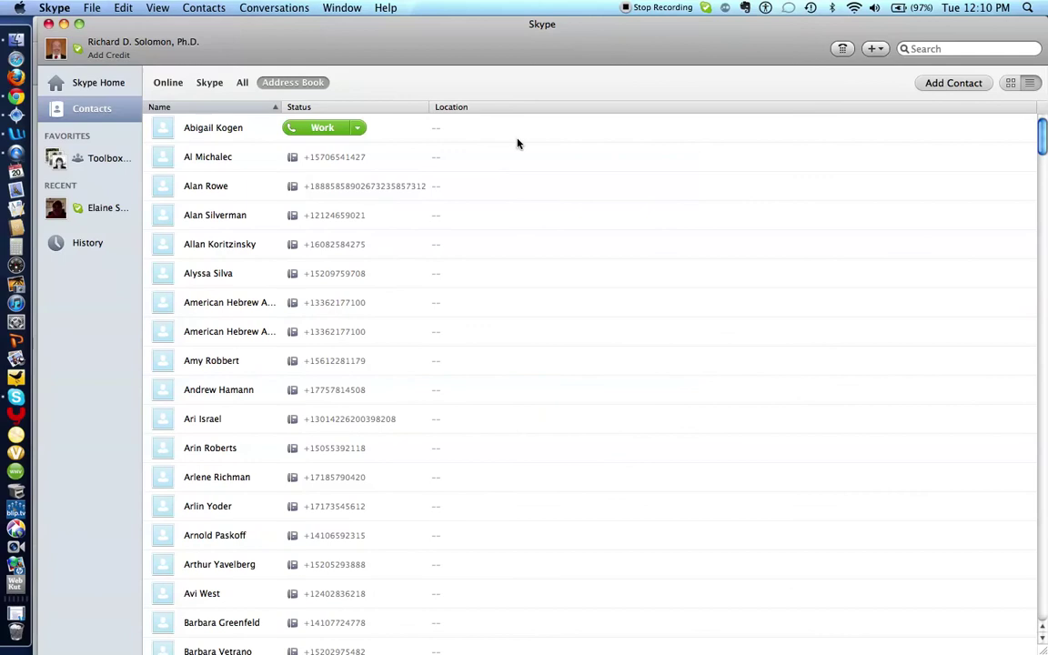
click(927, 49)
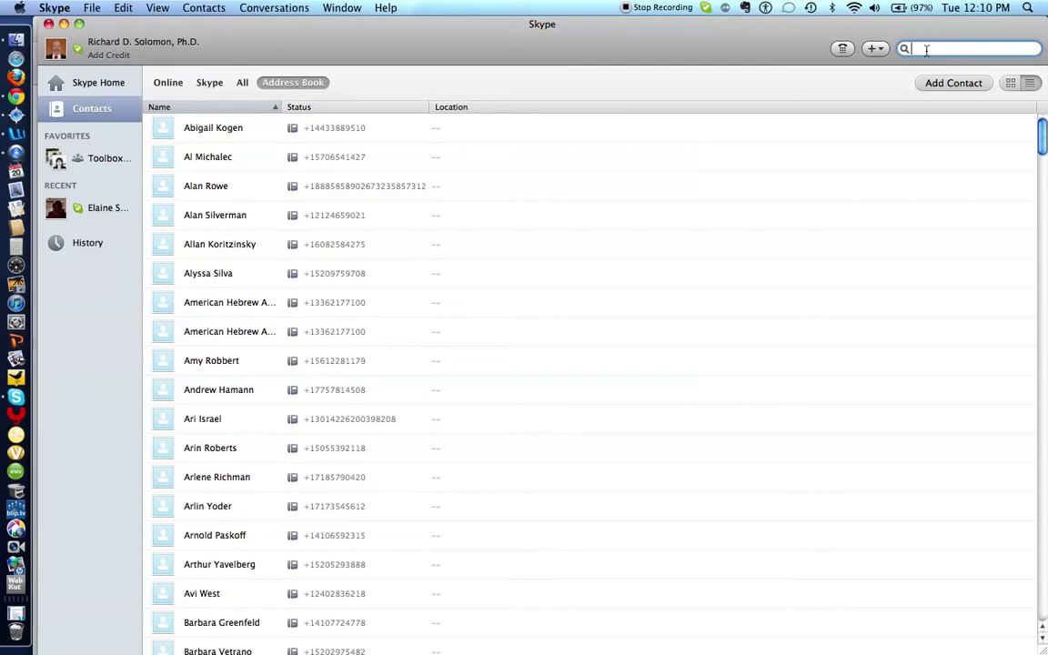
text(elain)
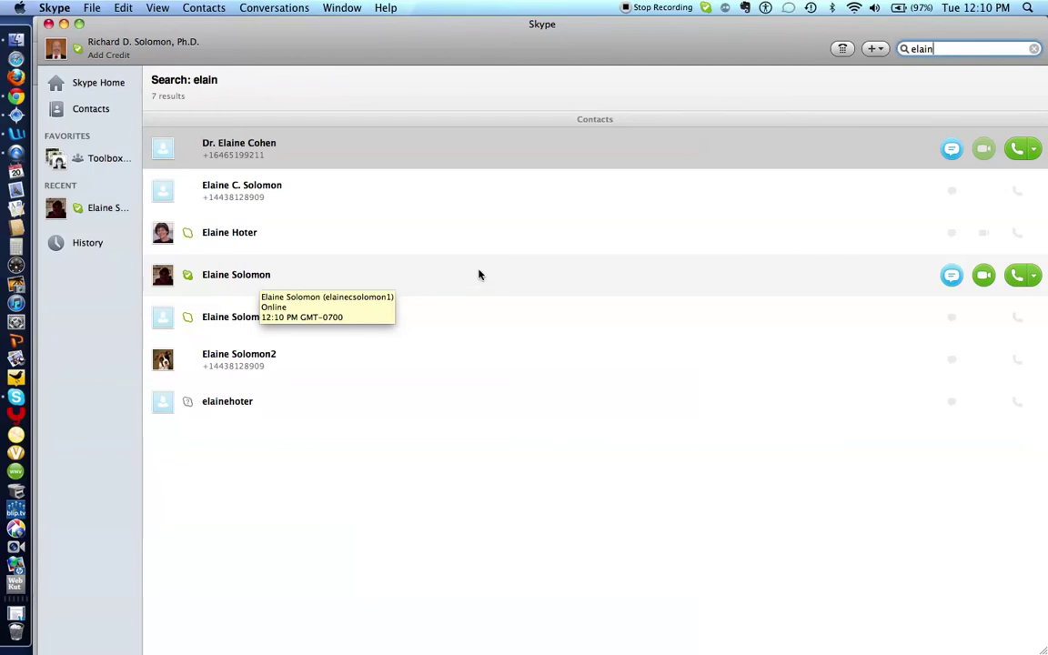
- Video-call the cohort member, check the volume, stop your video, and hang up after 1:21
click(984, 280)
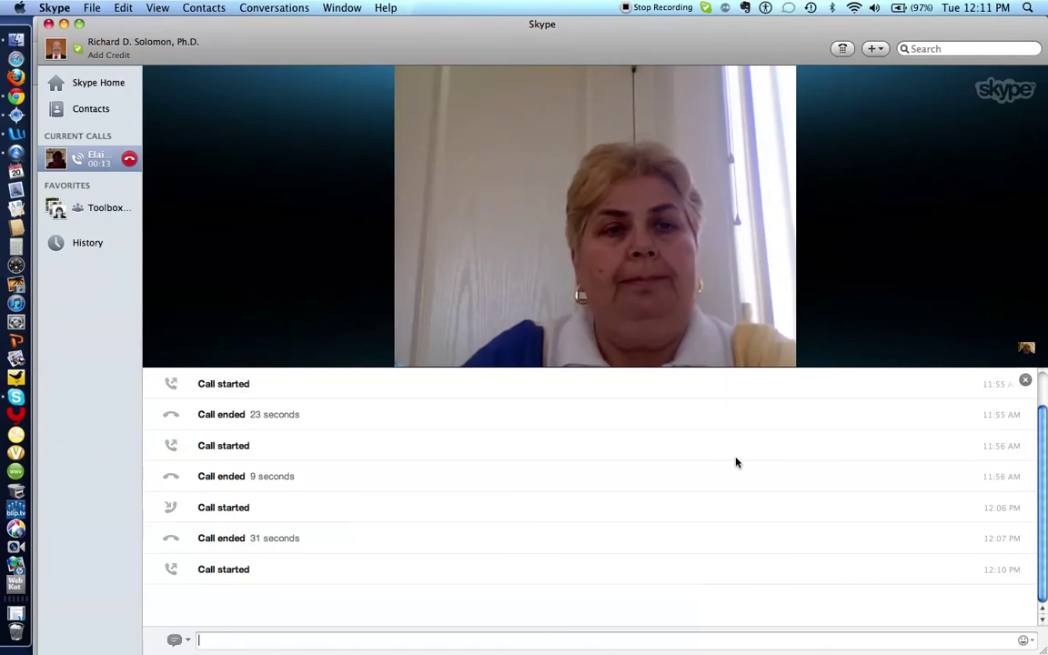
click(878, 9)
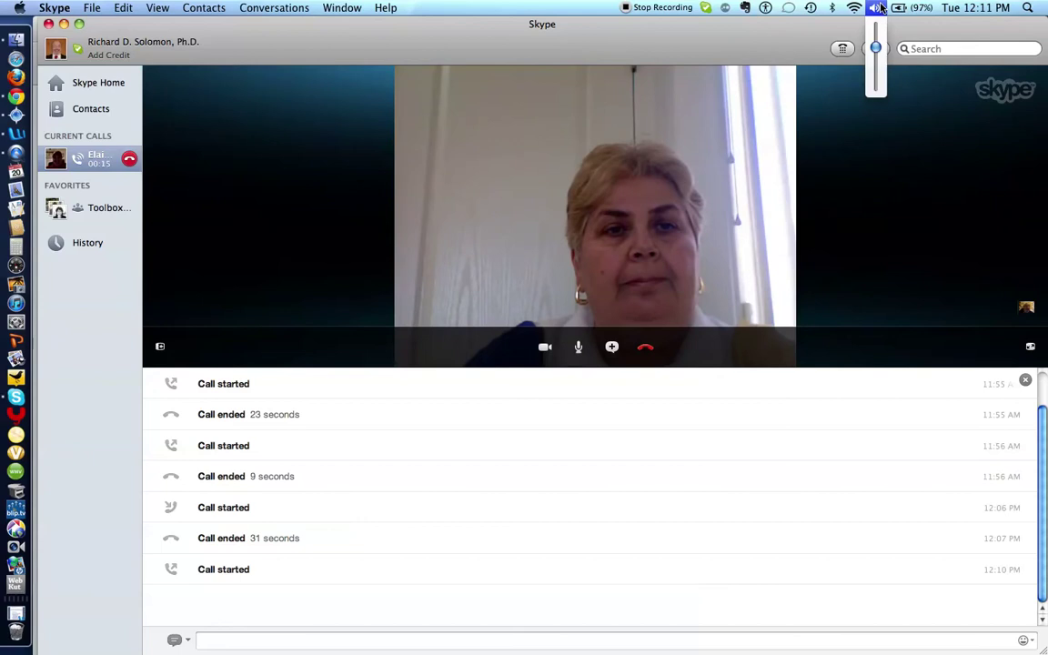
click(878, 30)
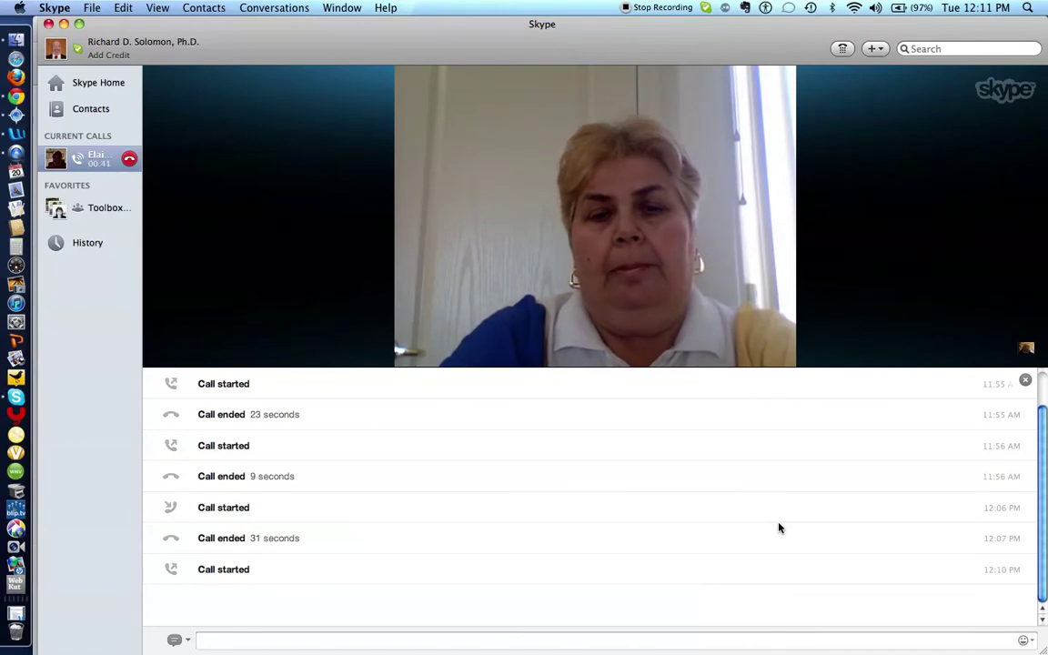
mouse_move(721, 328)
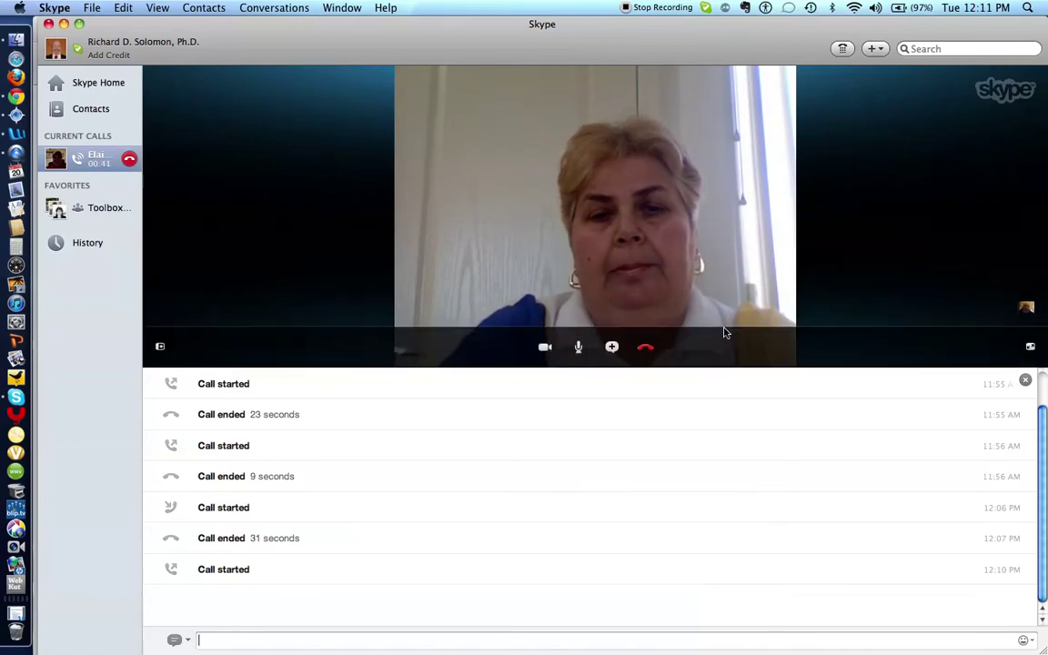
click(544, 349)
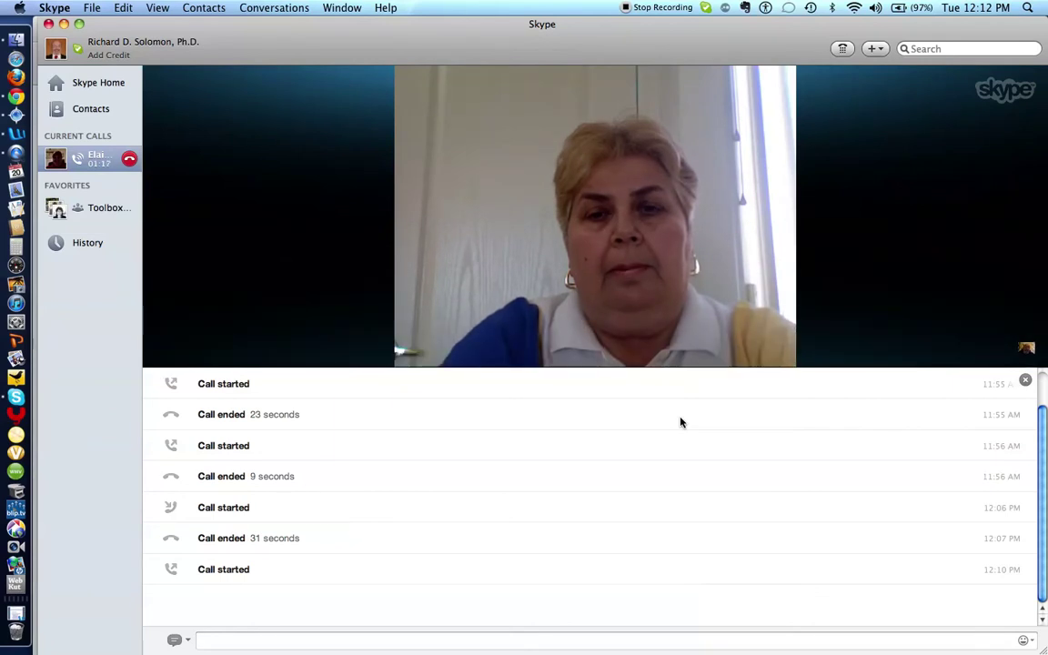
mouse_move(646, 351)
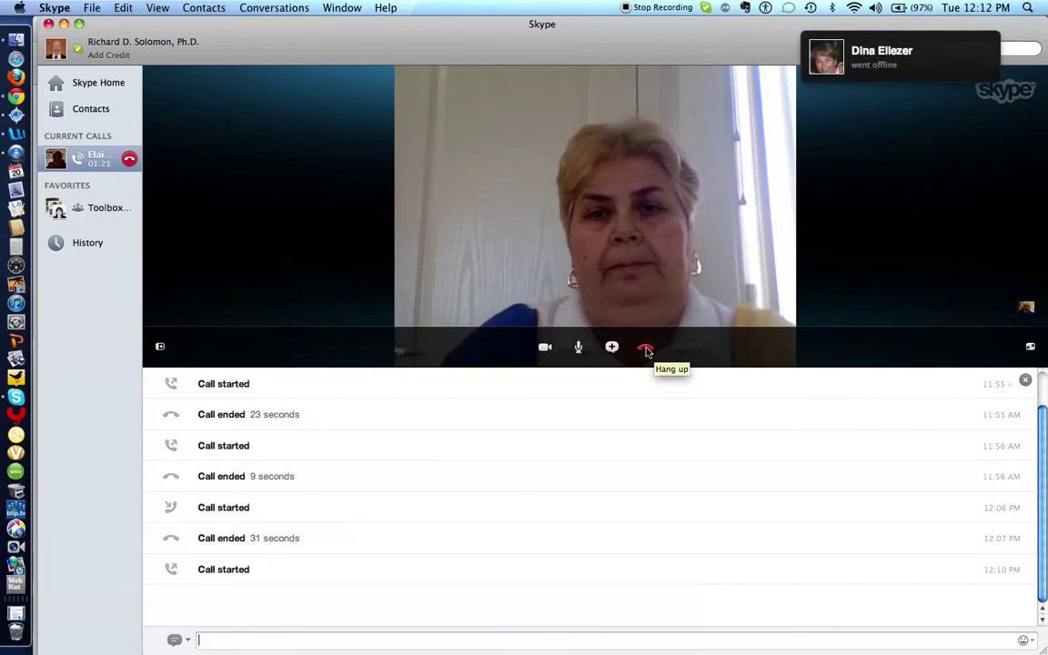
click(647, 351)
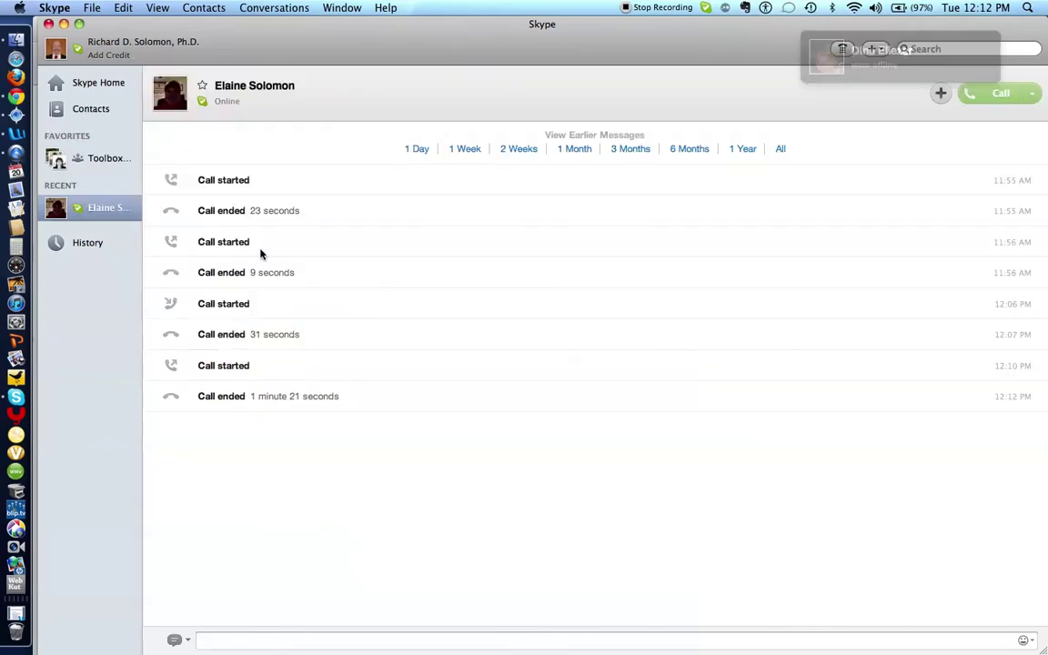
- Glance at the chart, then show Skype's full Address Book contacts list and its search field
click(16, 133)
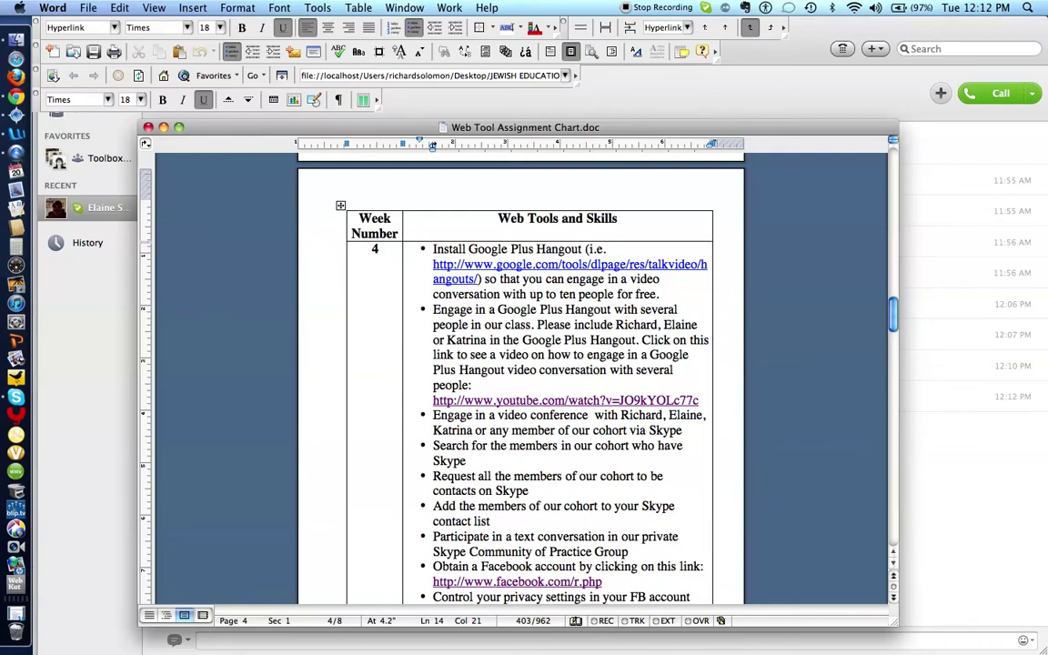
click(16, 401)
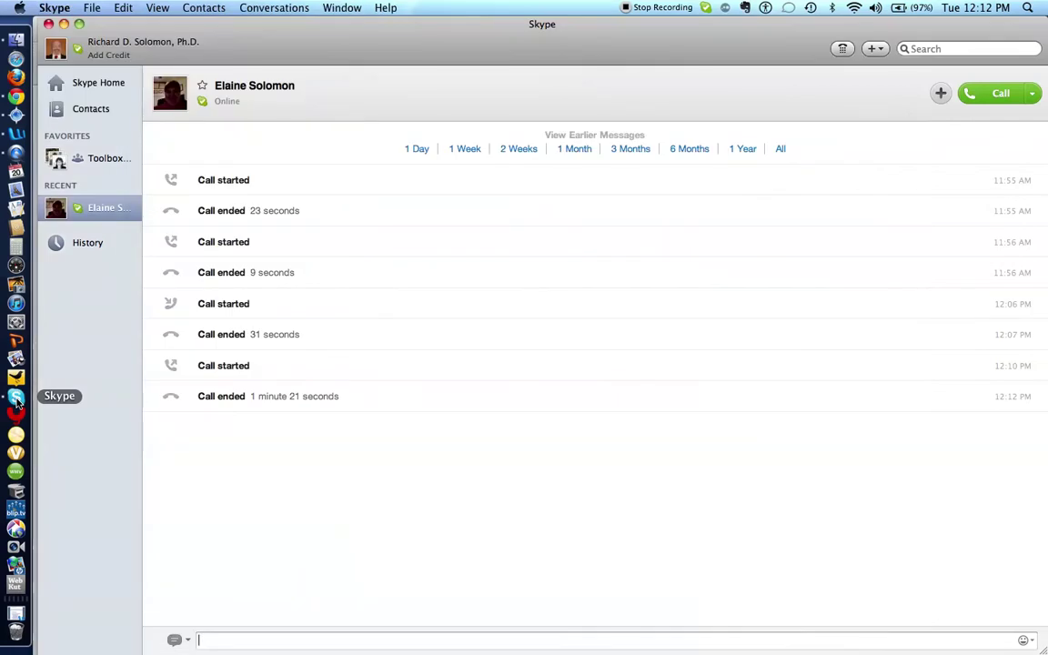
click(88, 110)
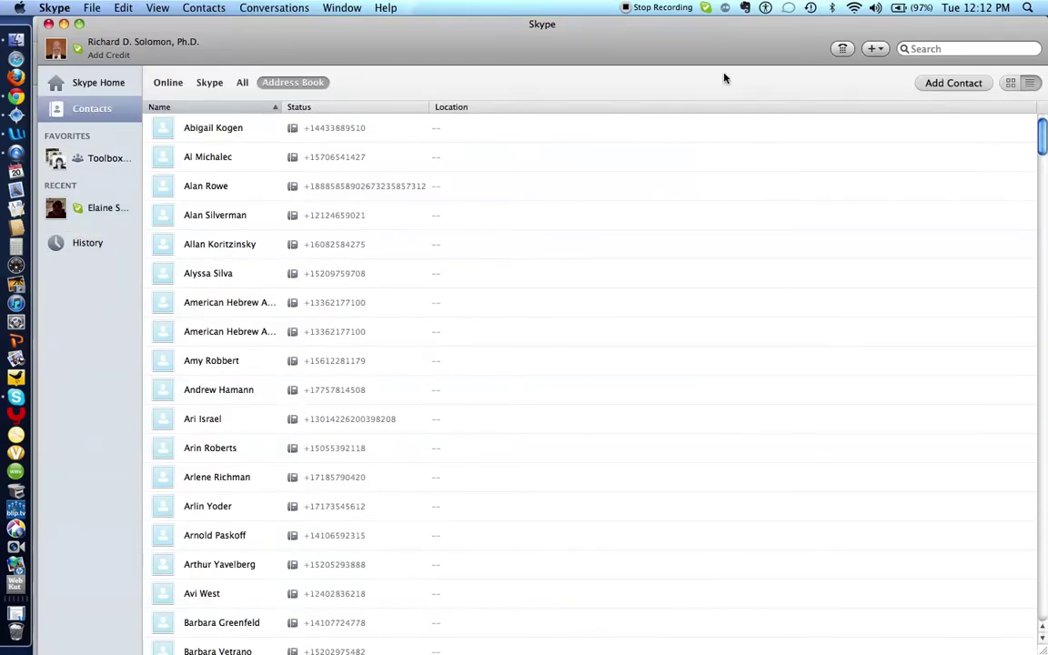
click(920, 48)
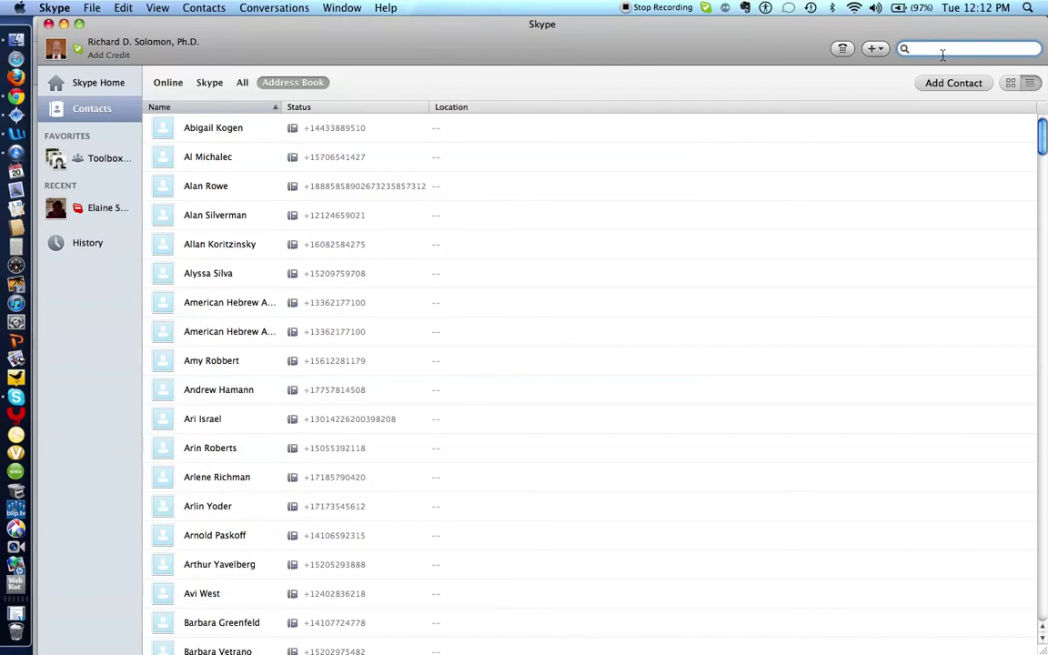
- Show the whole Week 4 list in the chart, down to the Facebook friend invitation row
click(17, 128)
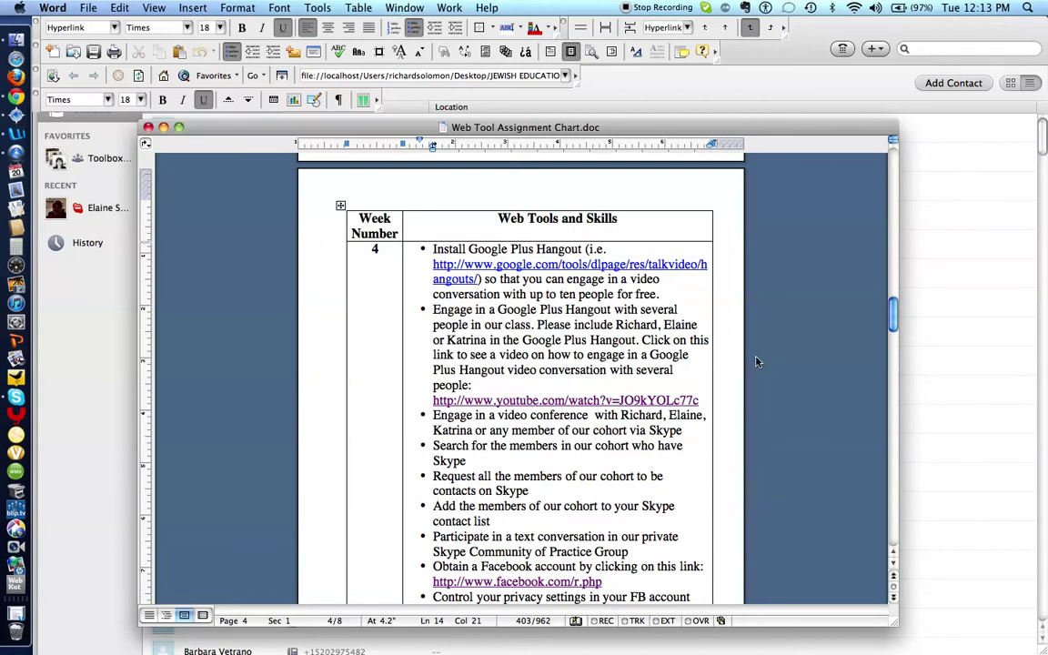
scroll(543, 392, down, 1)
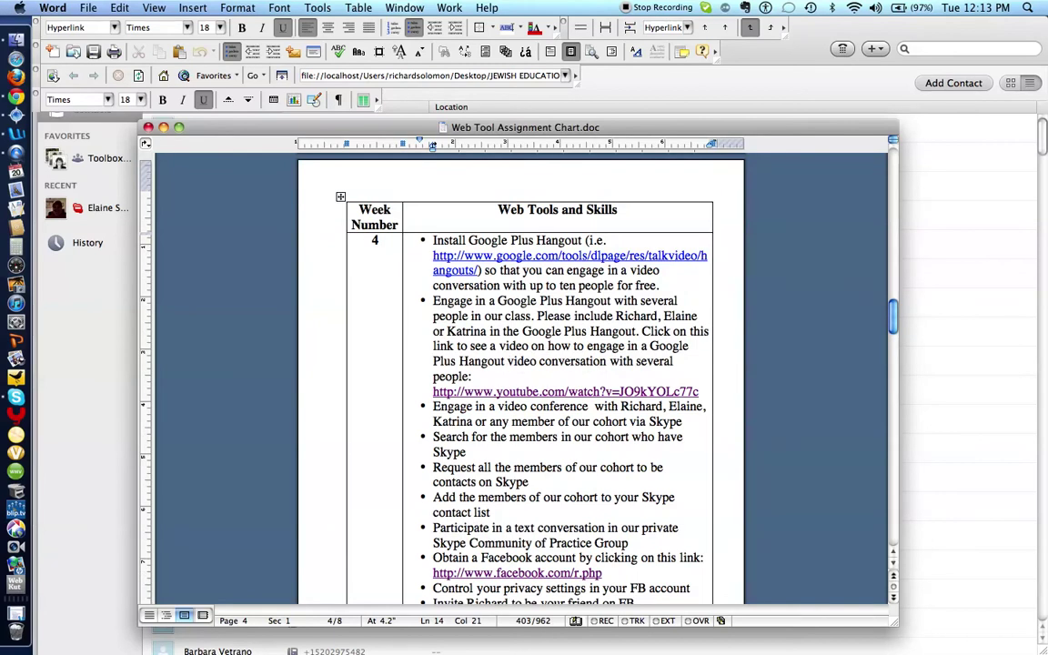
scroll(543, 391, down, 3)
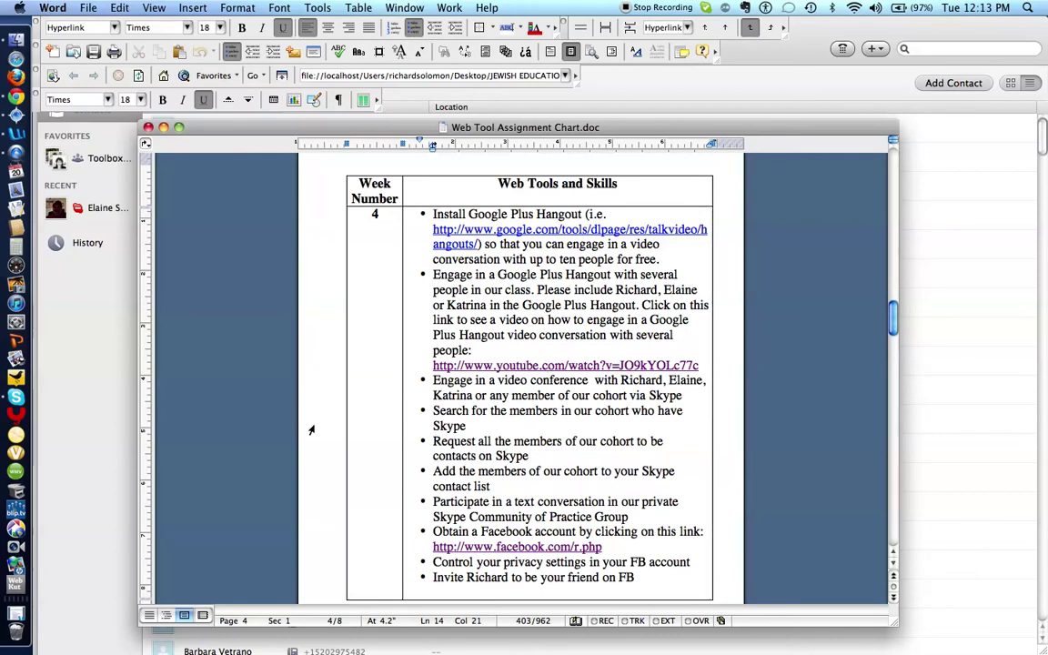
- Send "Hello. What's" to the Toolbox 2.0-2 Skype Cohort Group chat
click(122, 380)
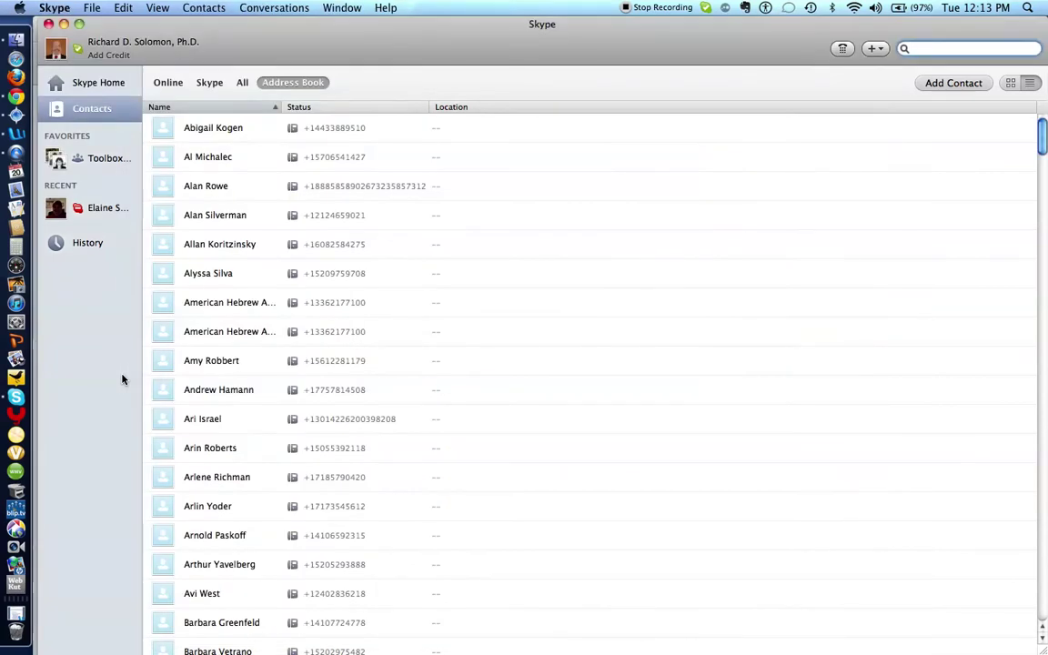
click(108, 161)
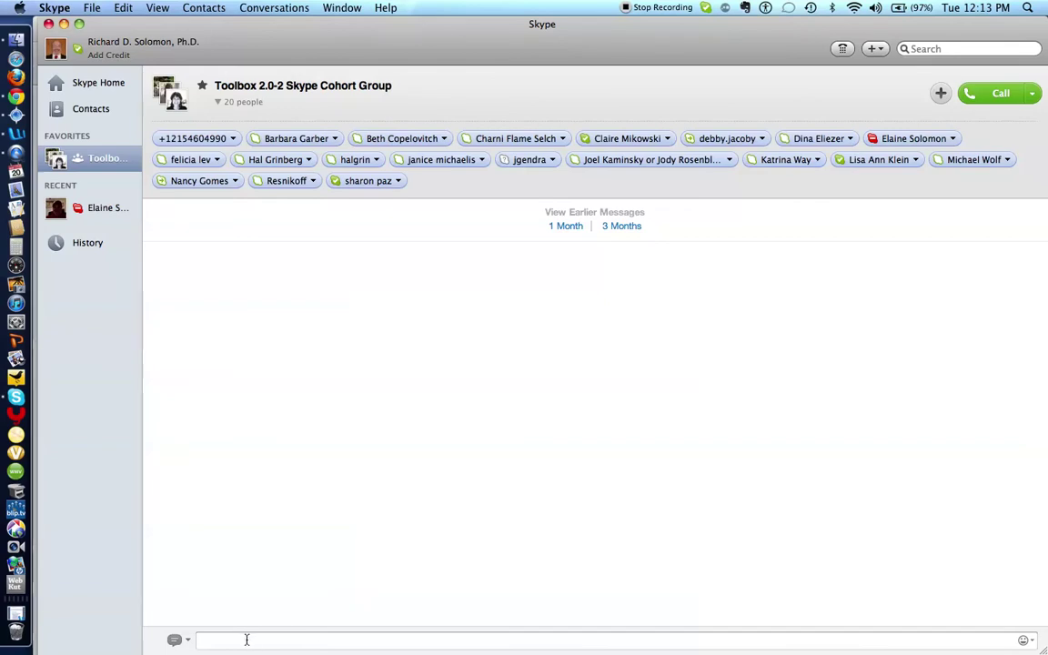
text(H)
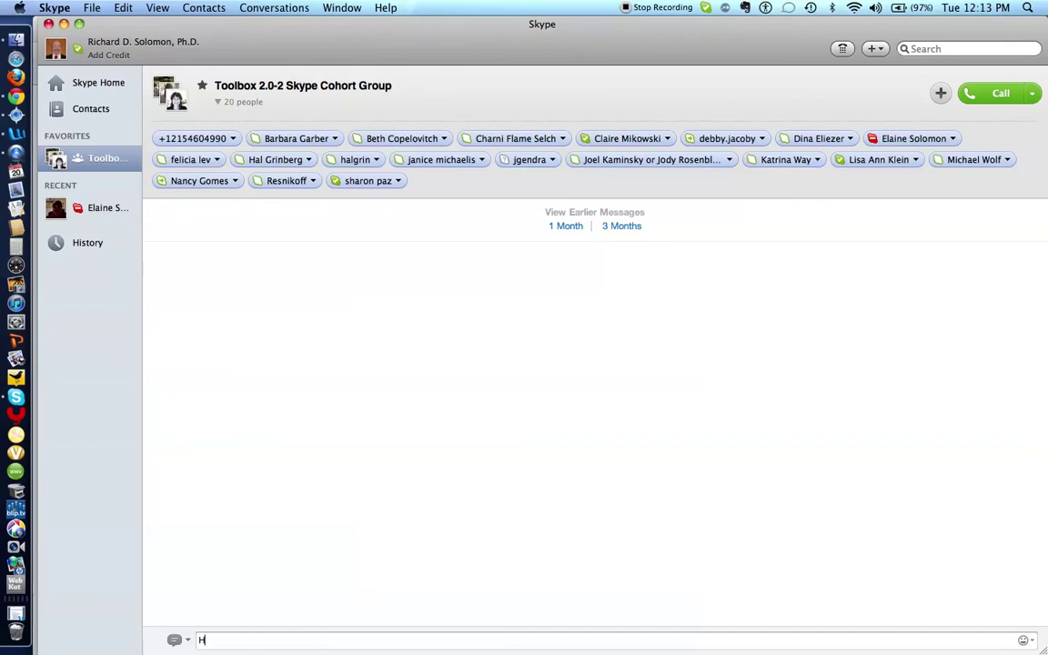
text(ello. What's)
key(Return)
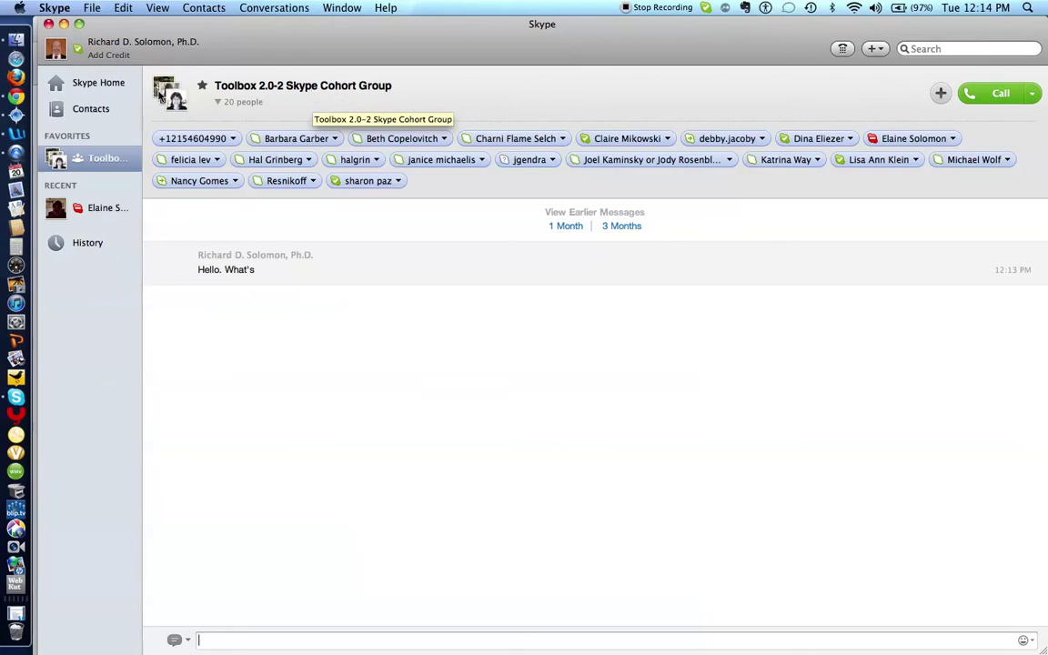
- Bring Word's Web Tool Assignment Chart.doc in front of the Skype group chat
click(17, 134)
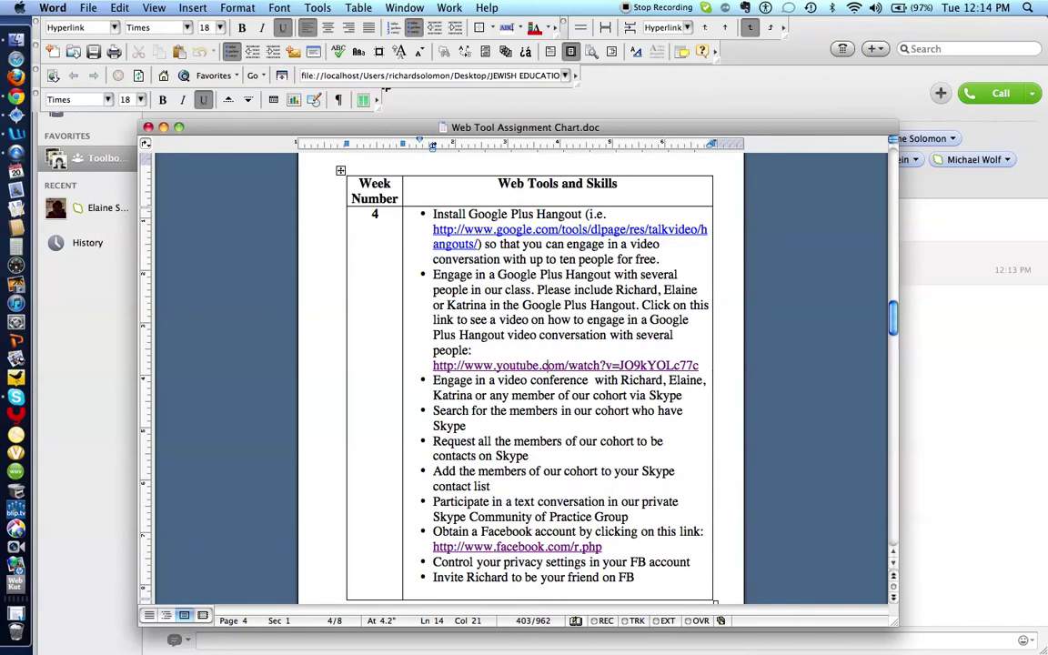
- Quit Skype from its Dock icon menu, leaving the Word chart showing
right_click(15, 397)
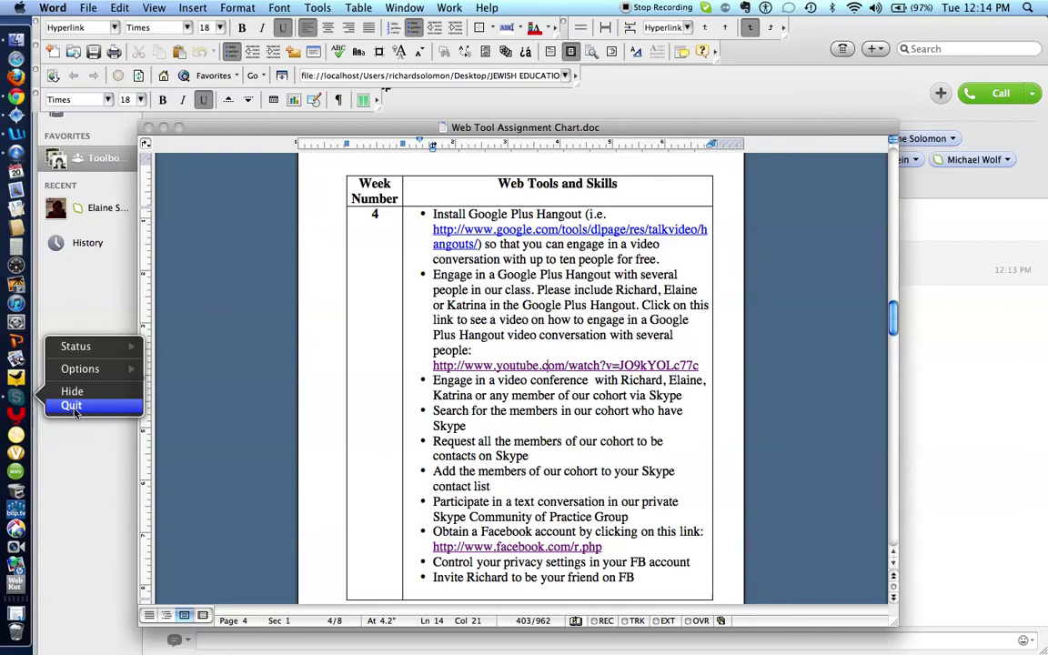
click(76, 411)
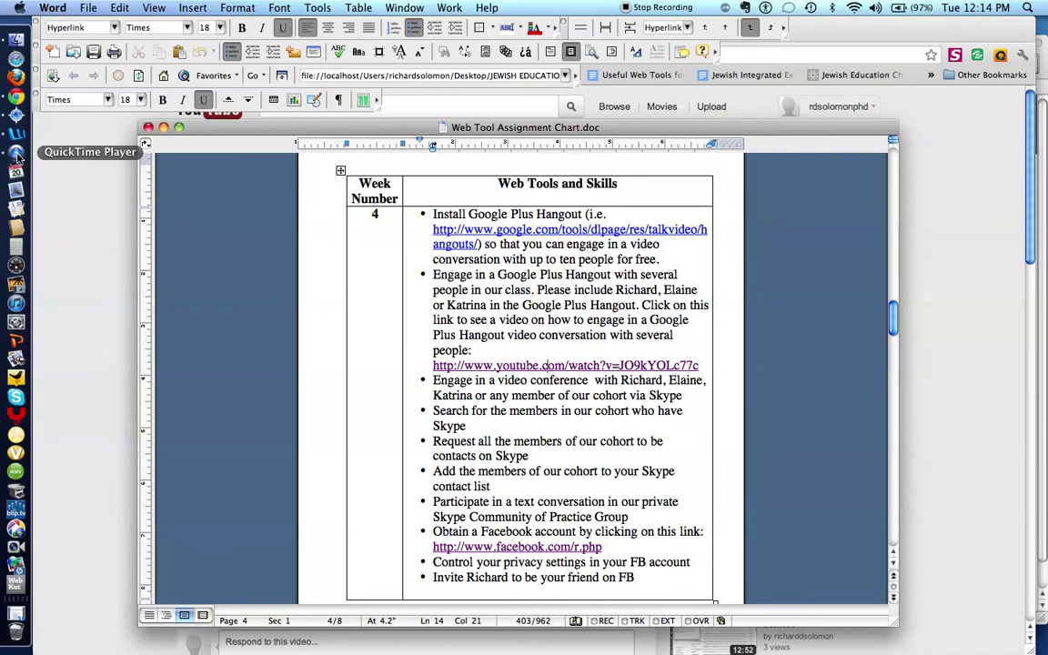
click(17, 114)
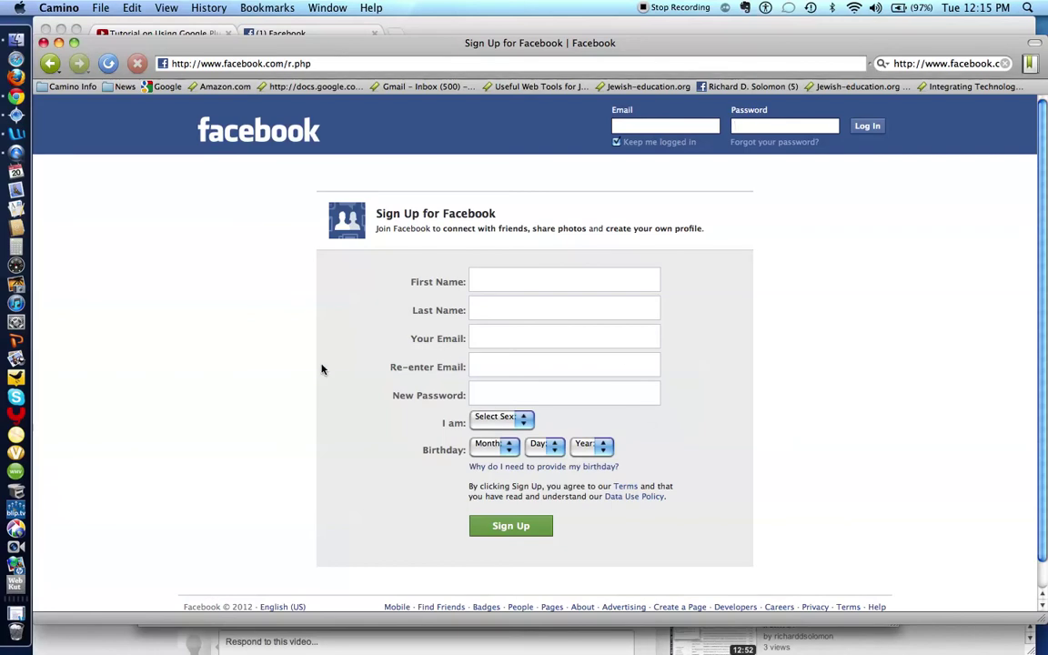
click(16, 134)
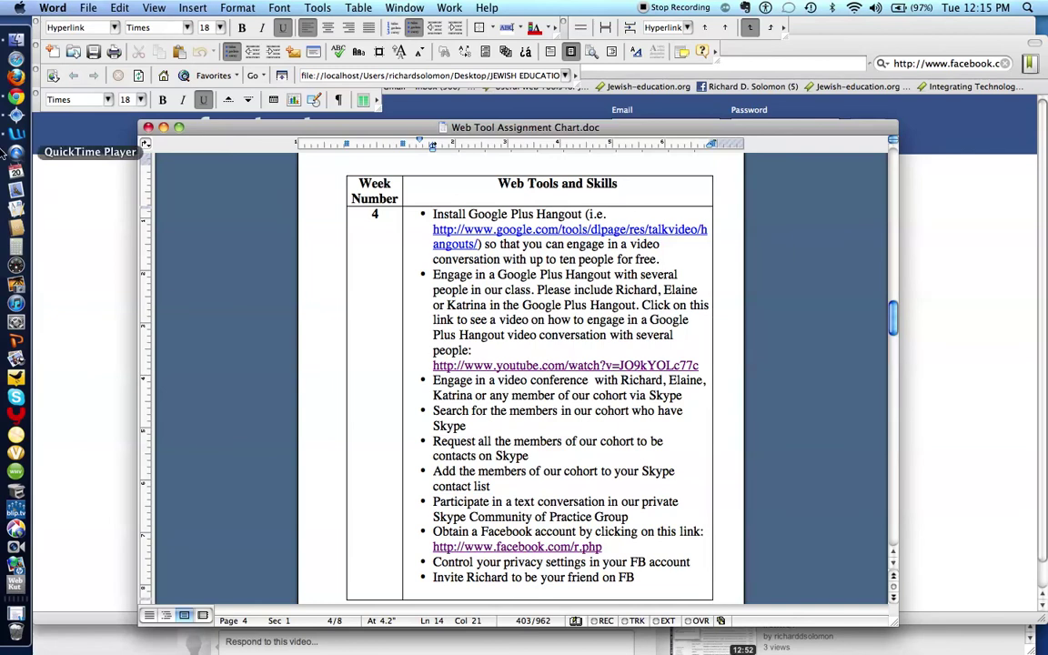
- Switch to the Facebook tab in Chrome and open Privacy Settings from the account menu
click(17, 97)
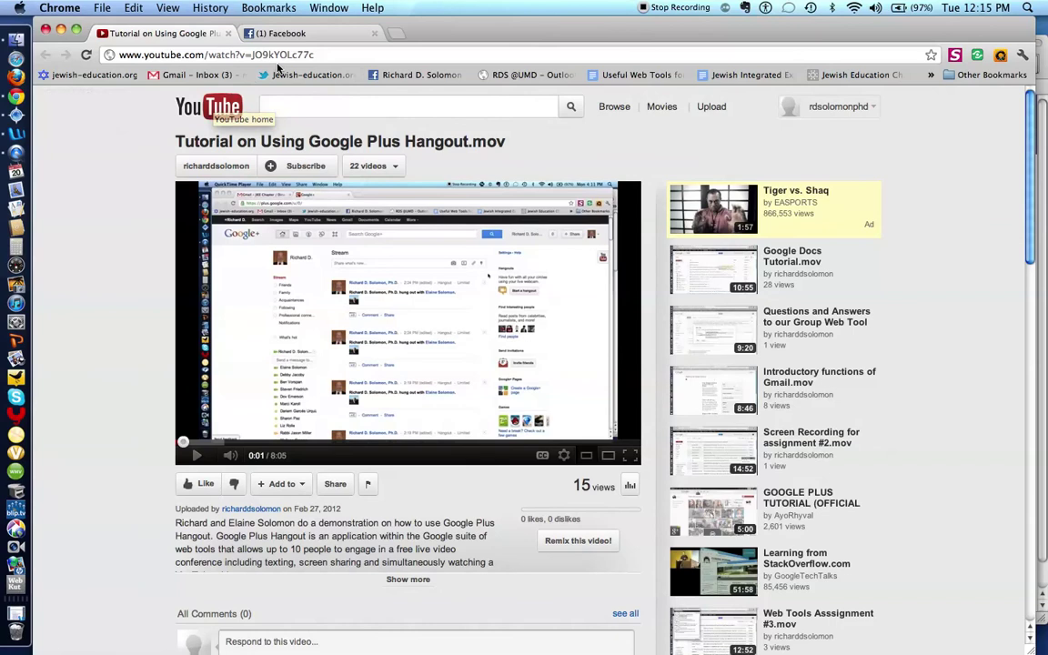
click(297, 31)
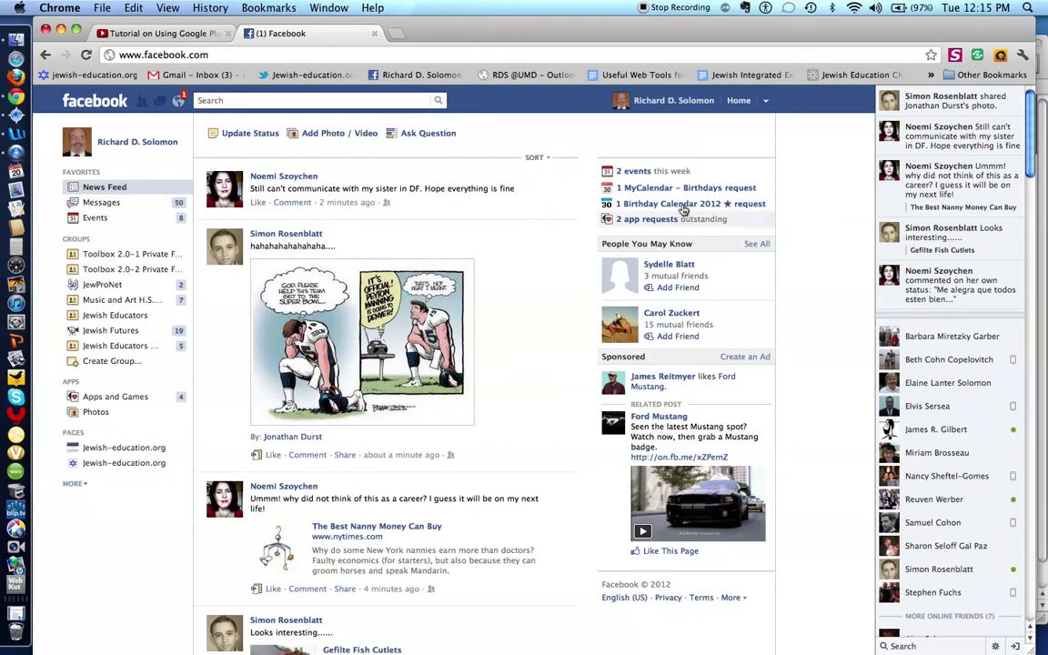
click(766, 103)
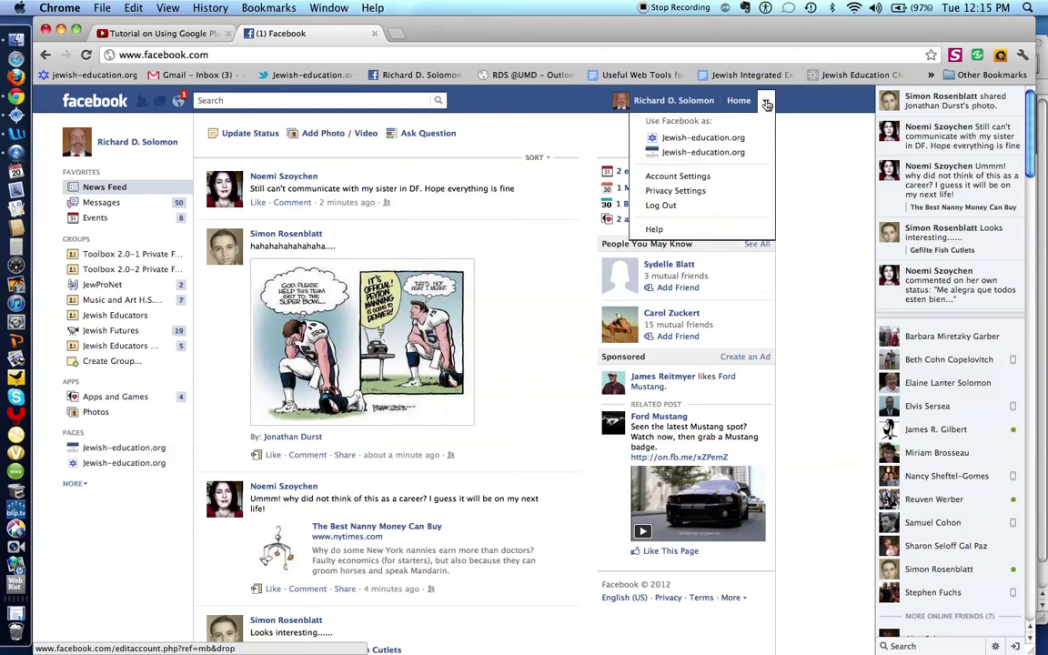
click(705, 192)
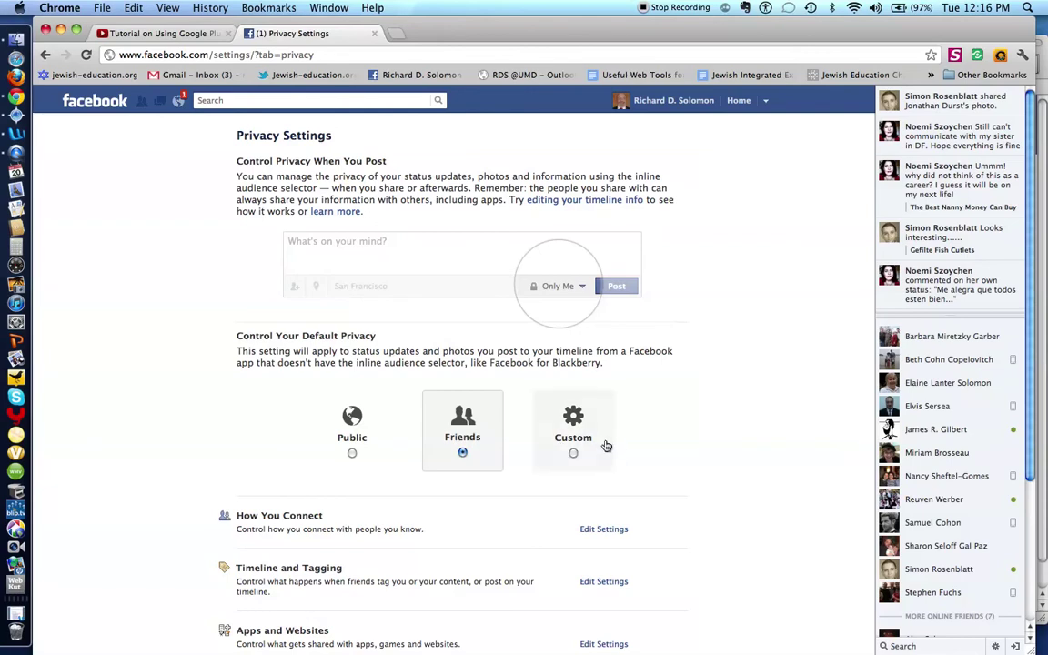
scroll(606, 446, down, 3)
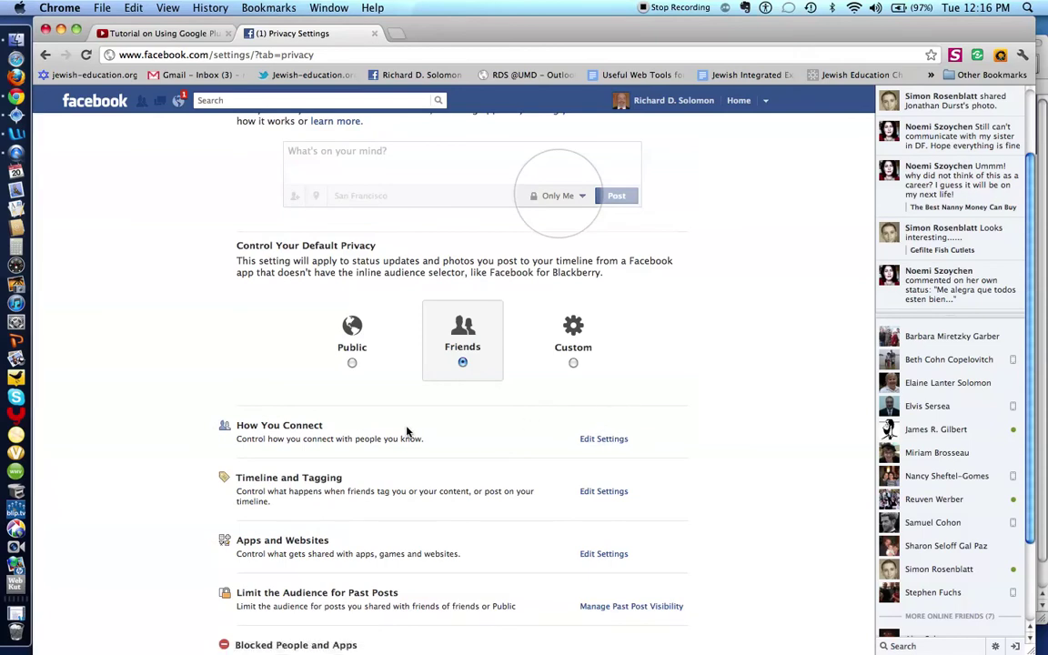
click(604, 439)
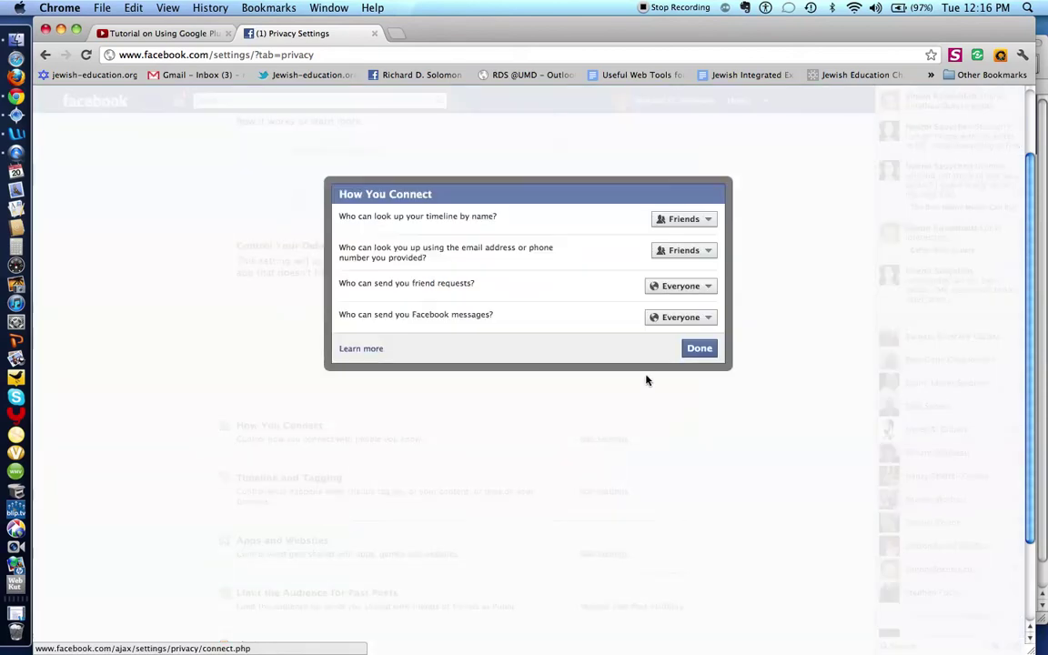
click(709, 221)
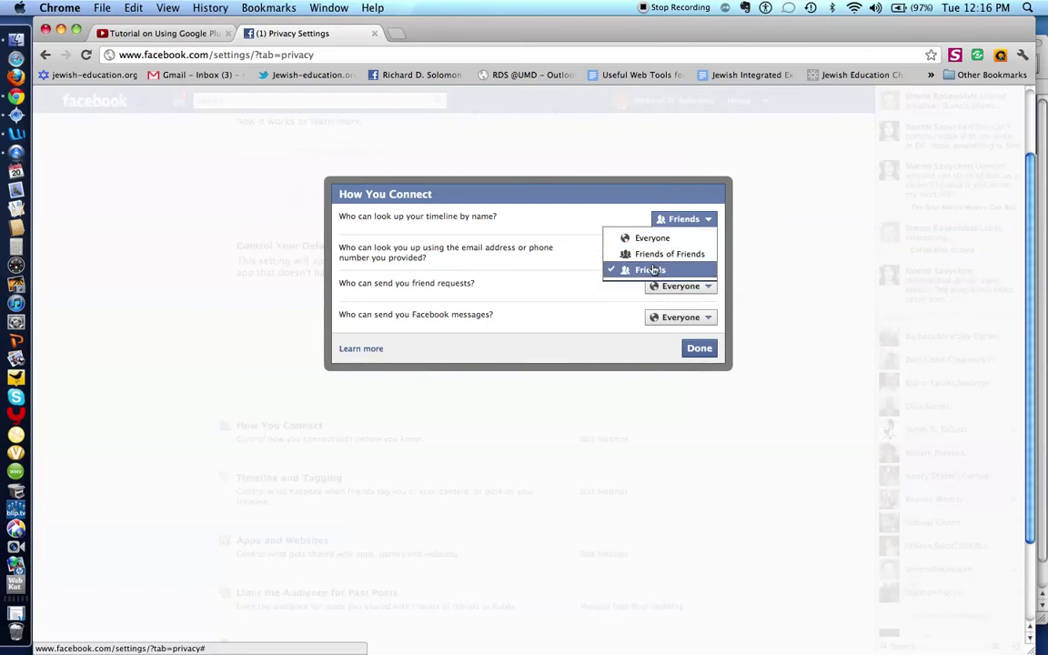
click(772, 286)
click(774, 286)
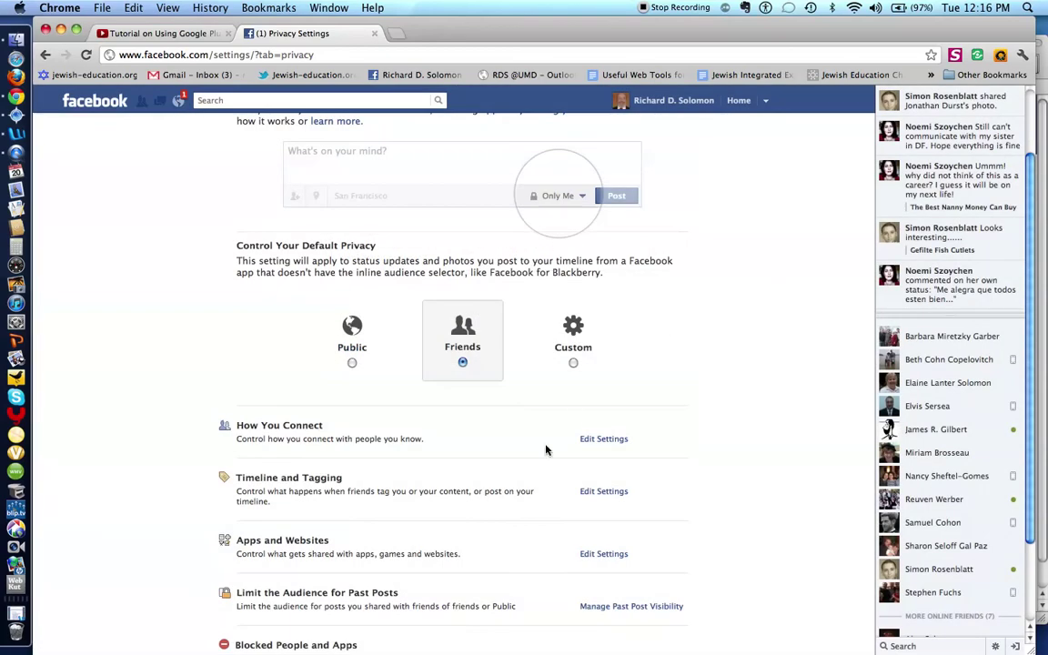
scroll(644, 455, down, 1)
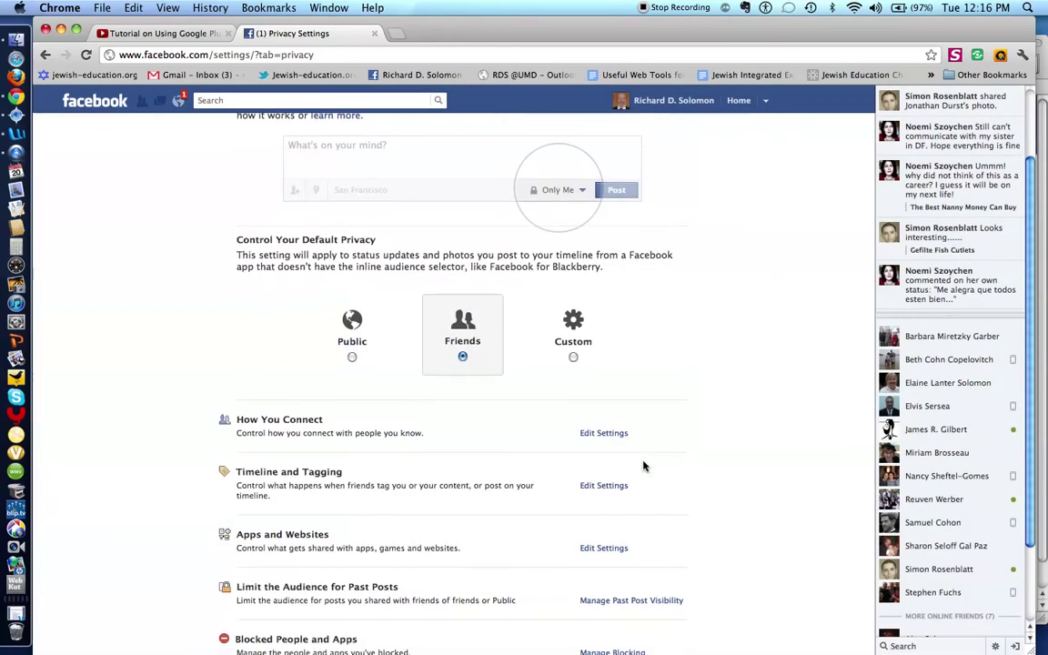
click(604, 486)
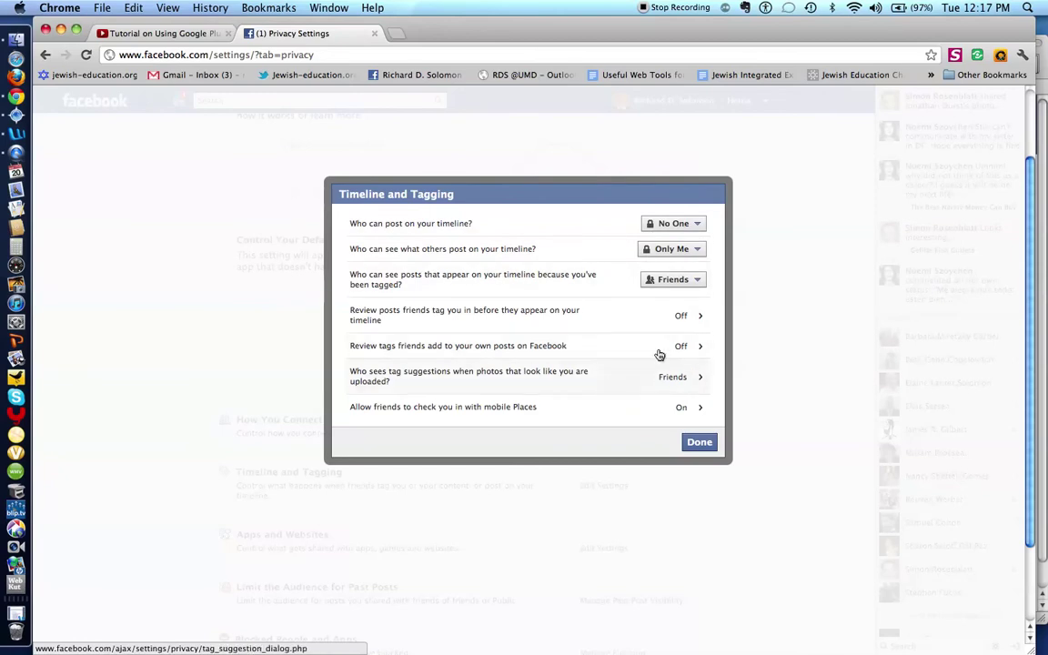
click(699, 443)
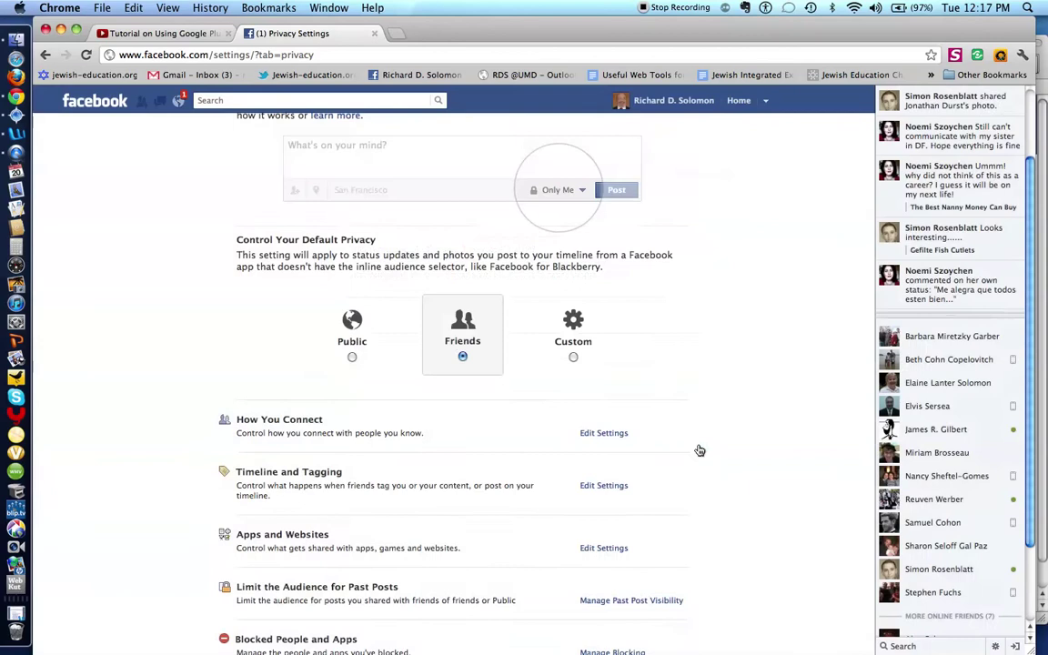
scroll(698, 449, down, 1)
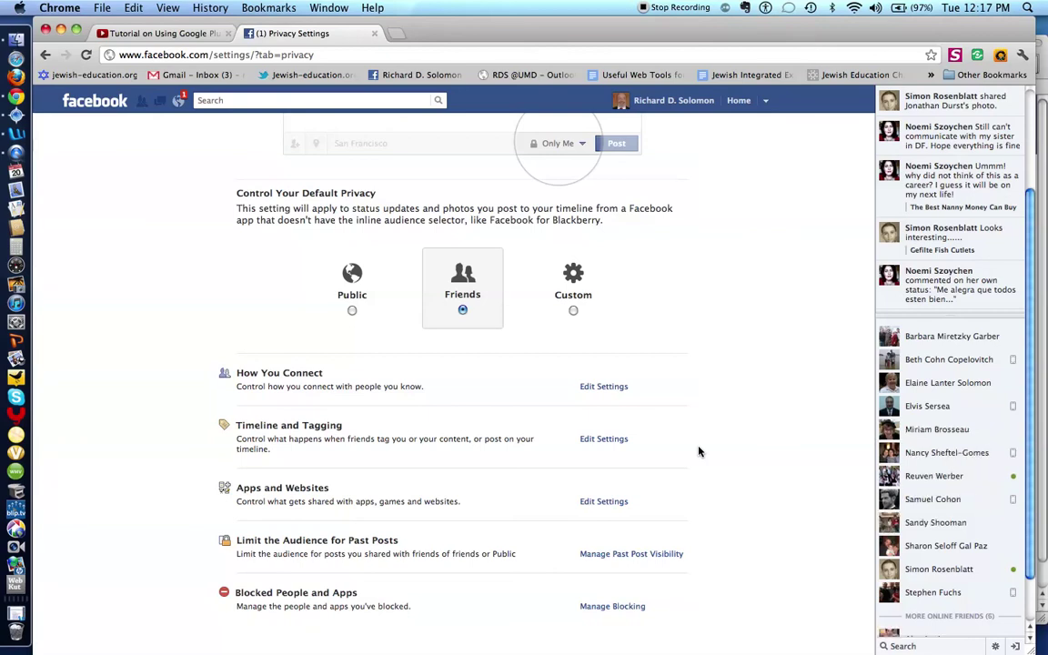
scroll(697, 452, down, 2)
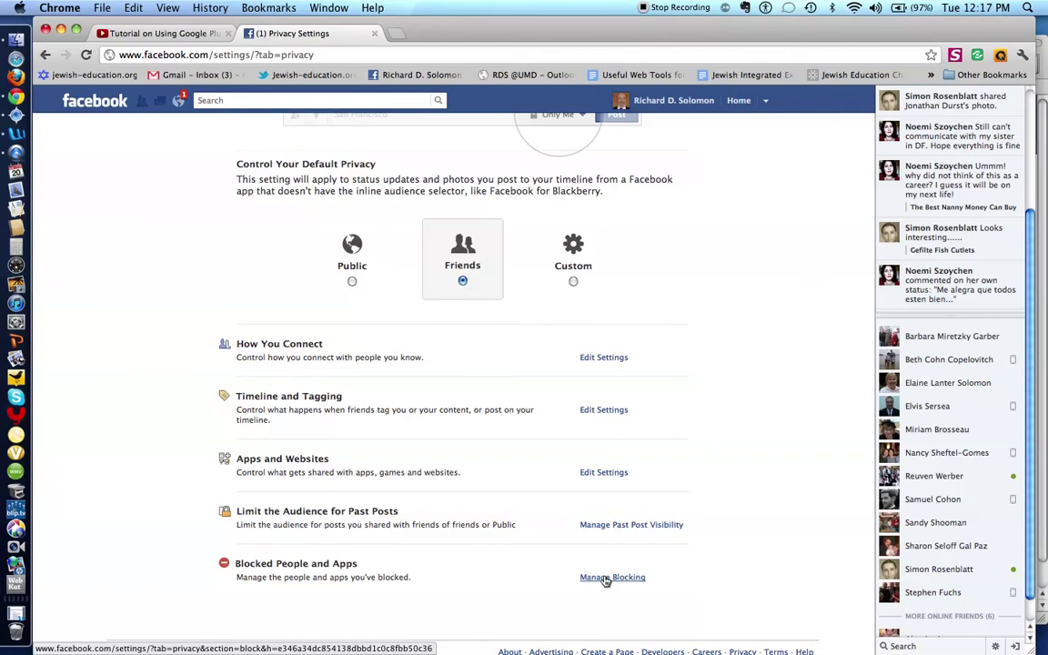
- Review the Manage Blocking page, showing Yelp blocked, then go back to the News Feed
click(607, 578)
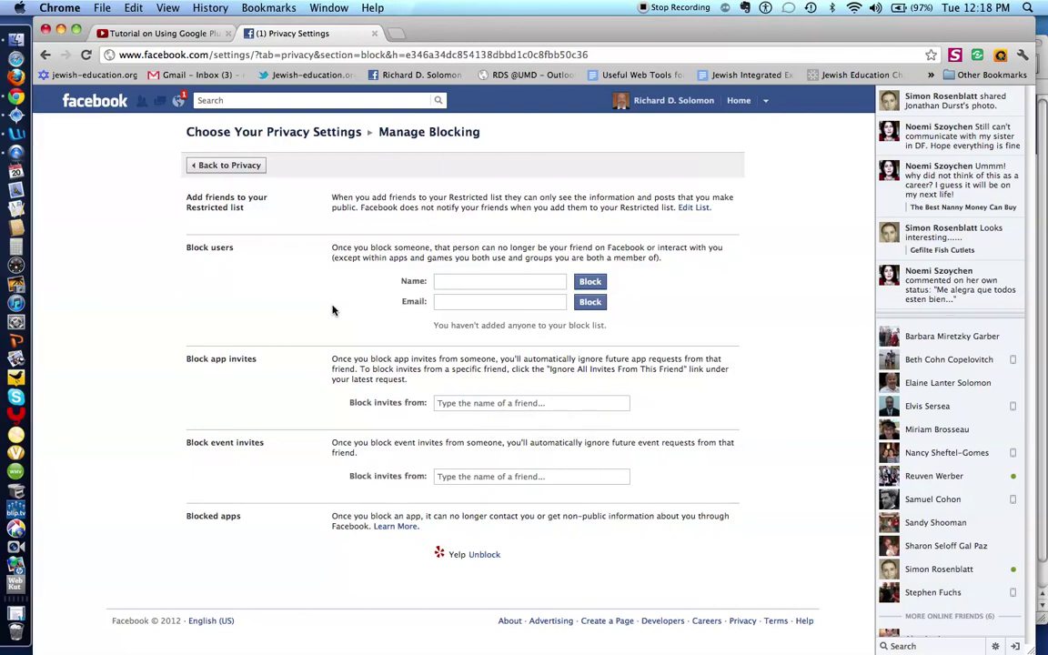
click(737, 101)
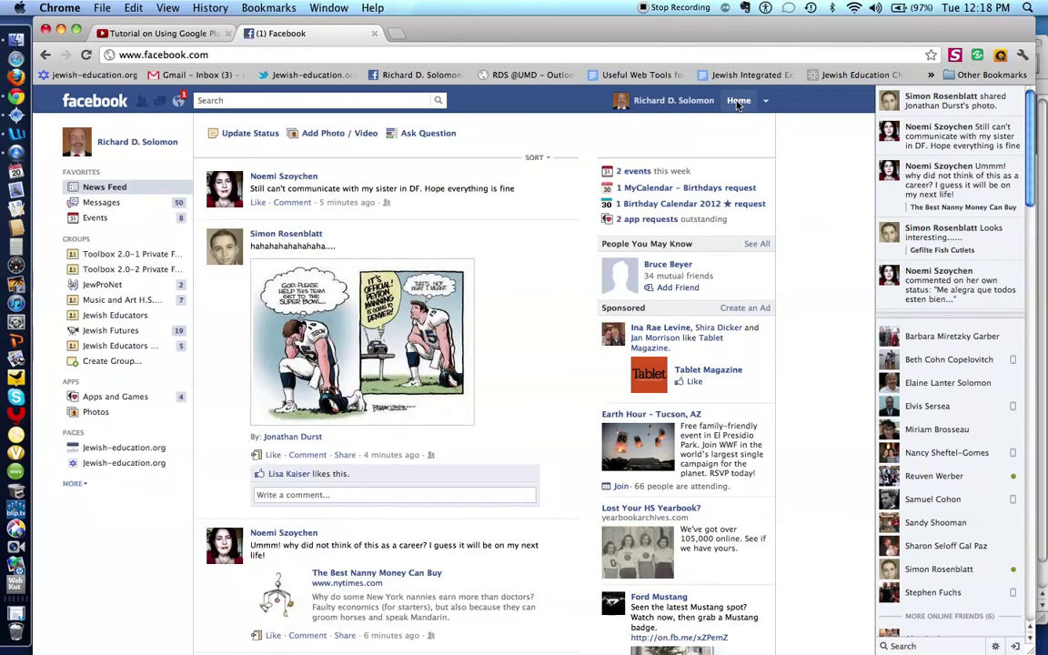
- Reopen Privacy Settings from the account menu, glance at the Word chart, and return to Chrome
click(766, 101)
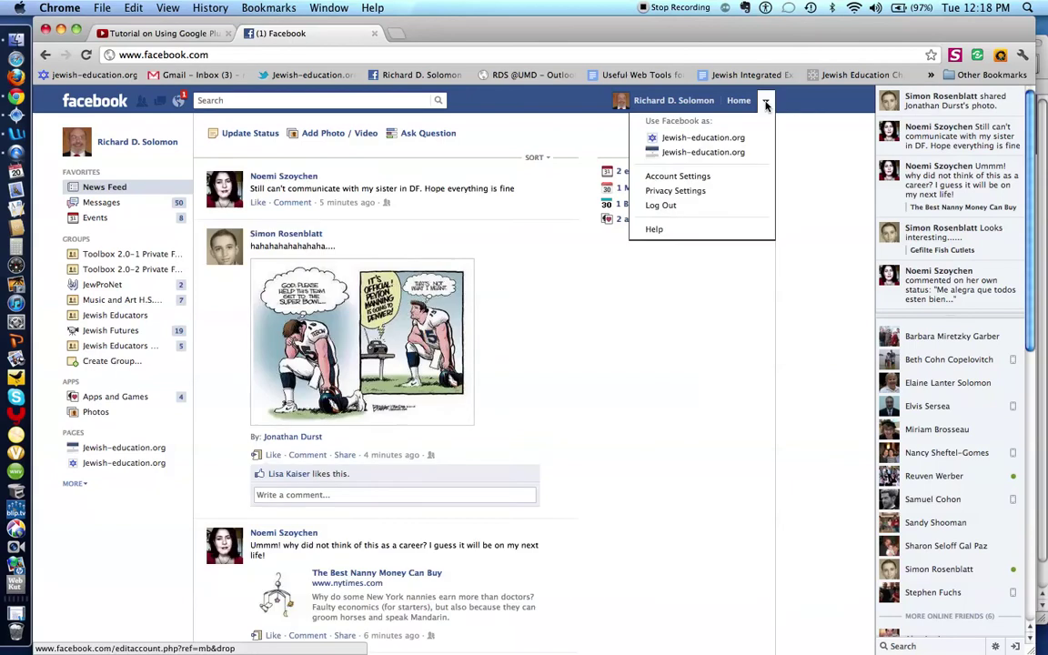
click(702, 191)
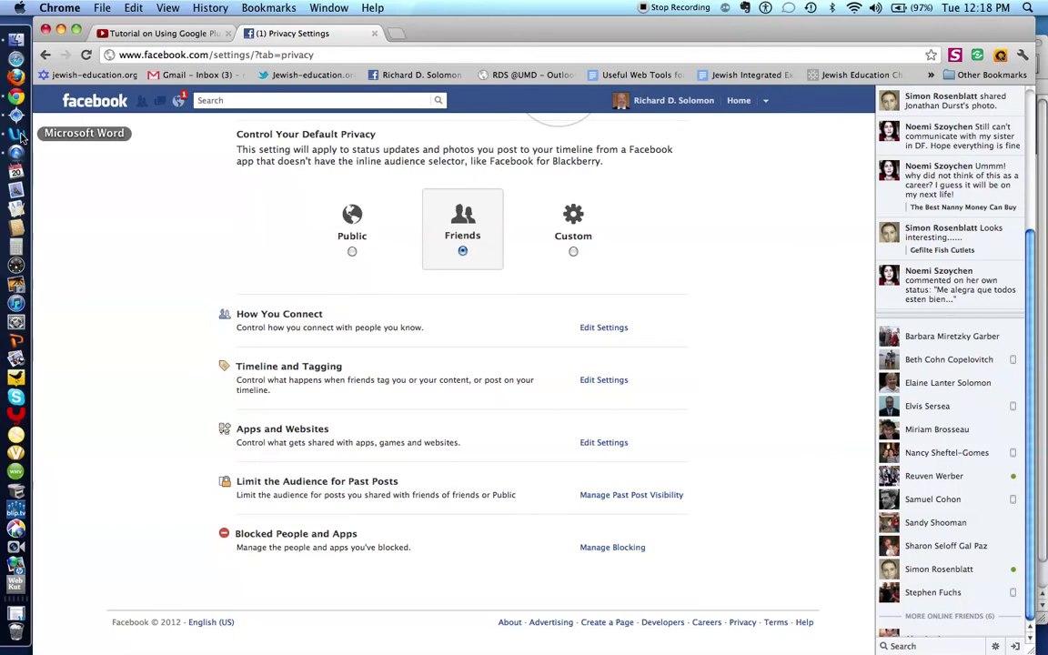
click(20, 135)
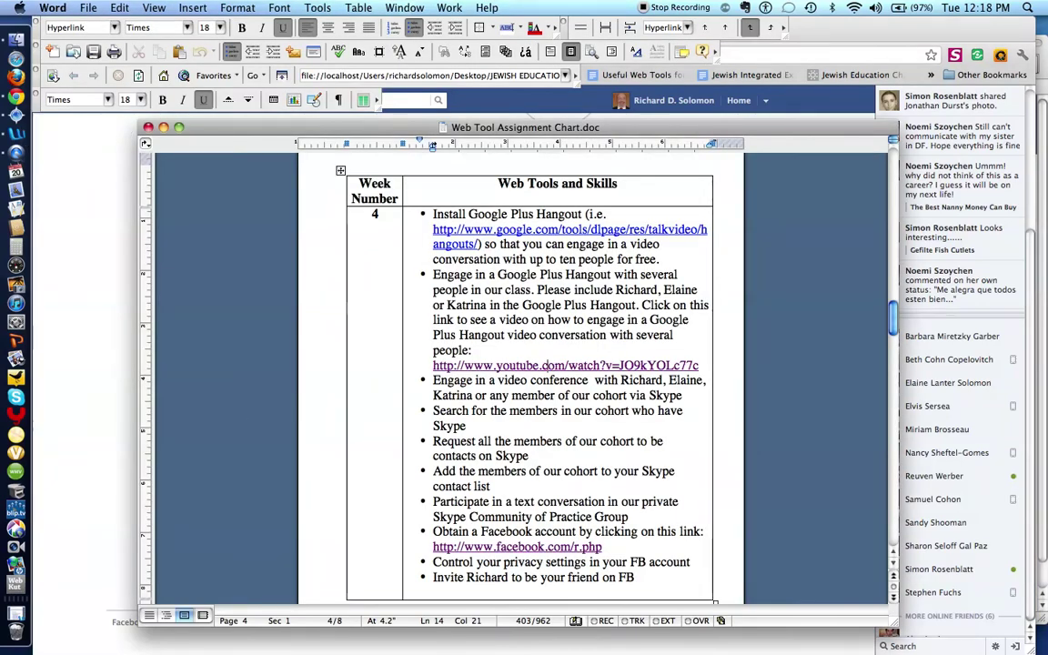
click(91, 346)
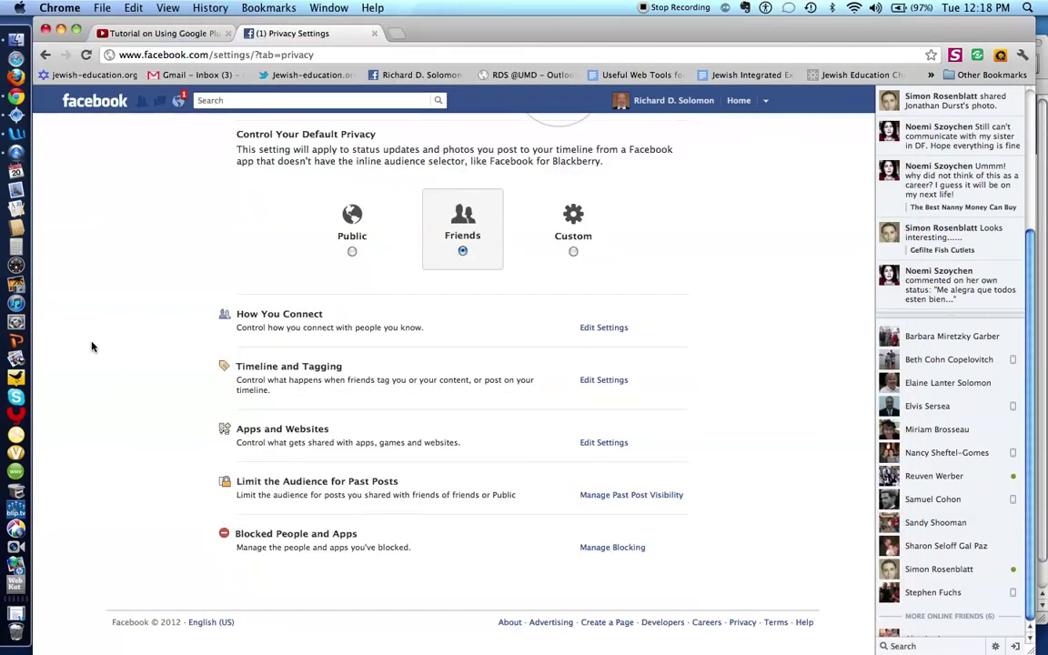
- Search Facebook for the friend's name and open her timeline profile from the results
click(225, 101)
text(elain)
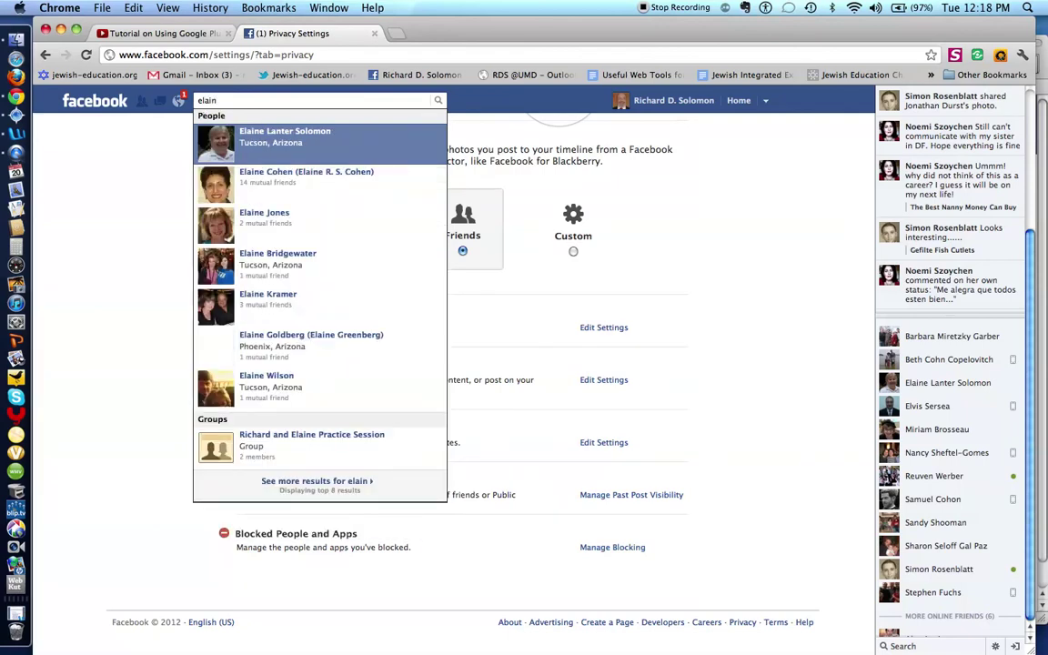
click(286, 138)
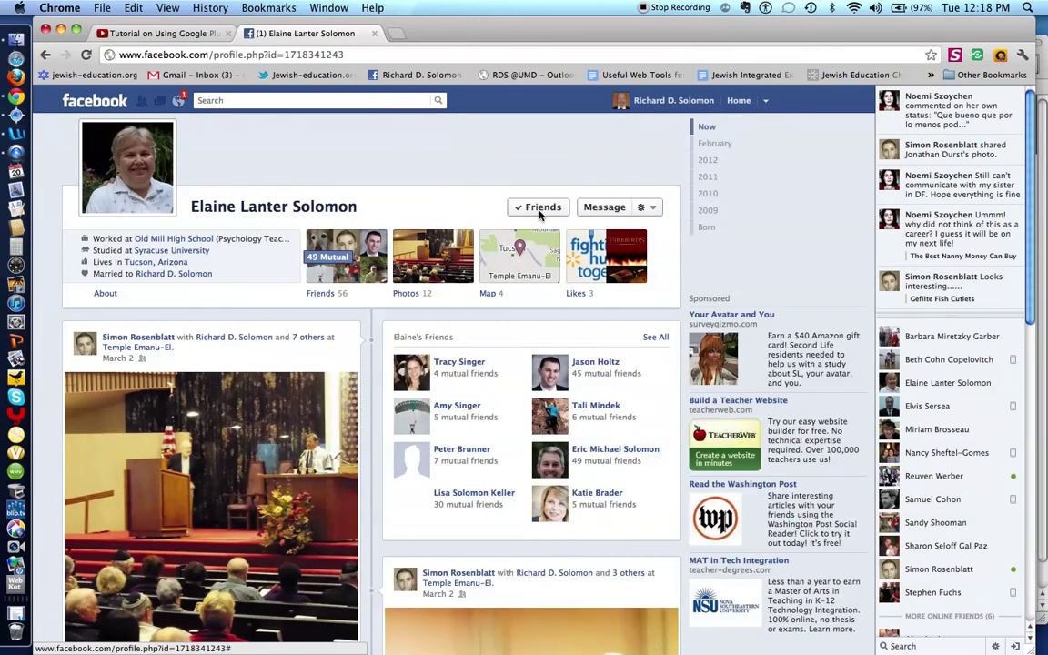
mouse_move(540, 214)
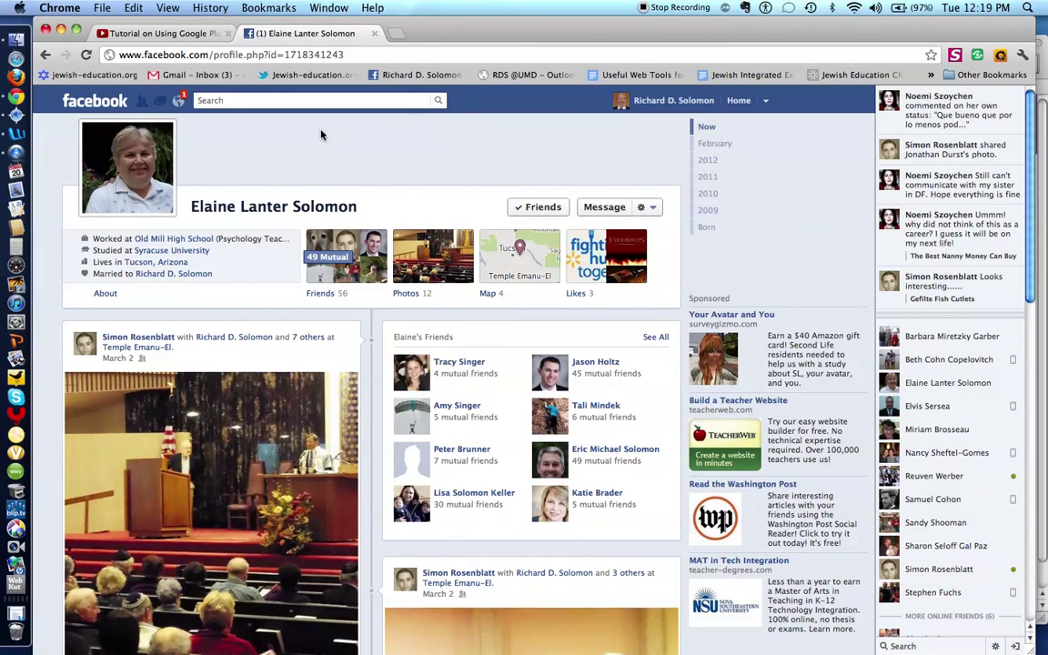
- Bring Web Tool Assignment Chart.doc in Microsoft Word back to the front
click(17, 125)
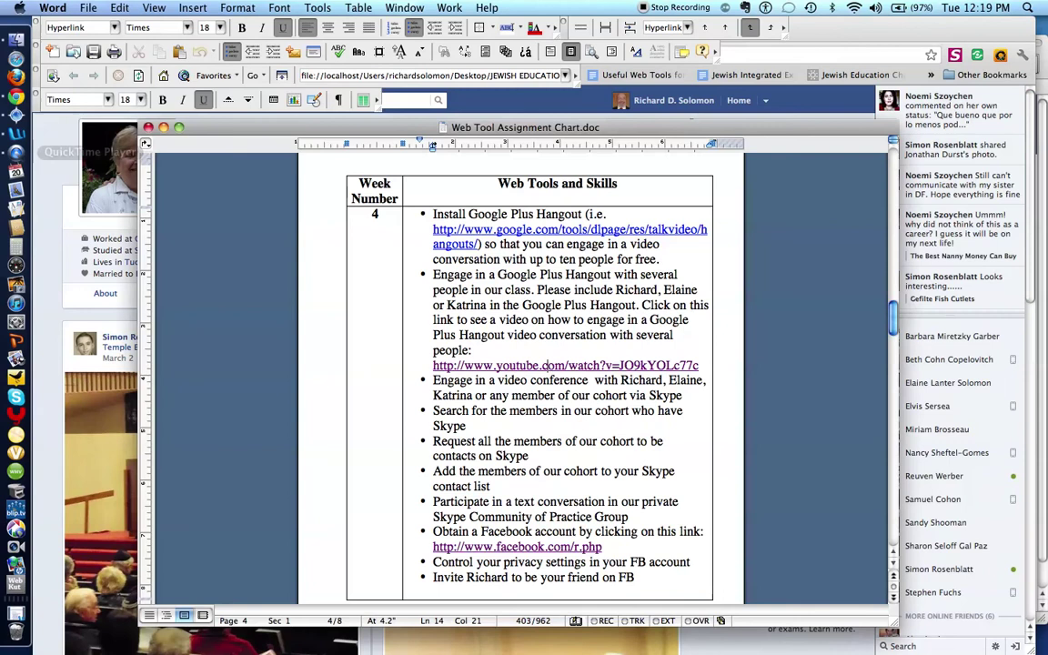